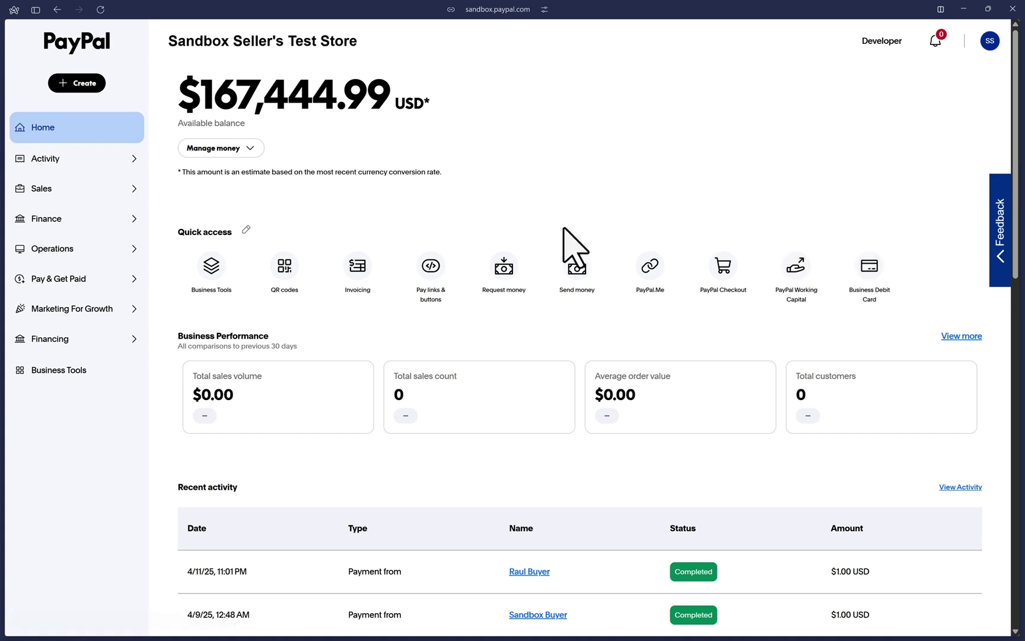
- Open the Create list and expand Pay & Get Paid in the sidebar
left_click(80, 86)
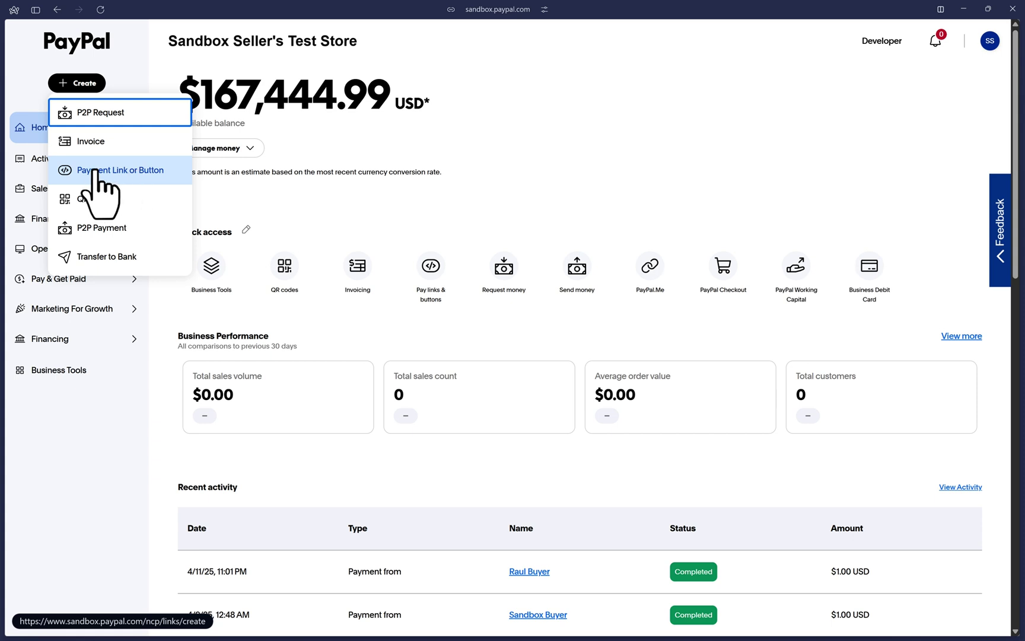
left_click(36, 283)
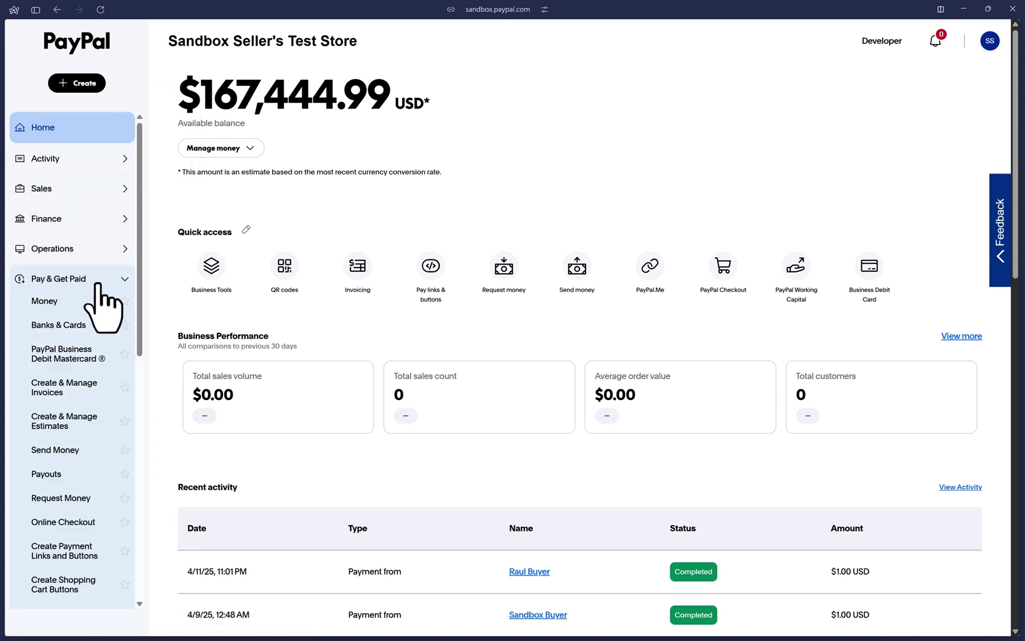
scroll(104, 291, "down", 1)
scroll(98, 297, "down", 2)
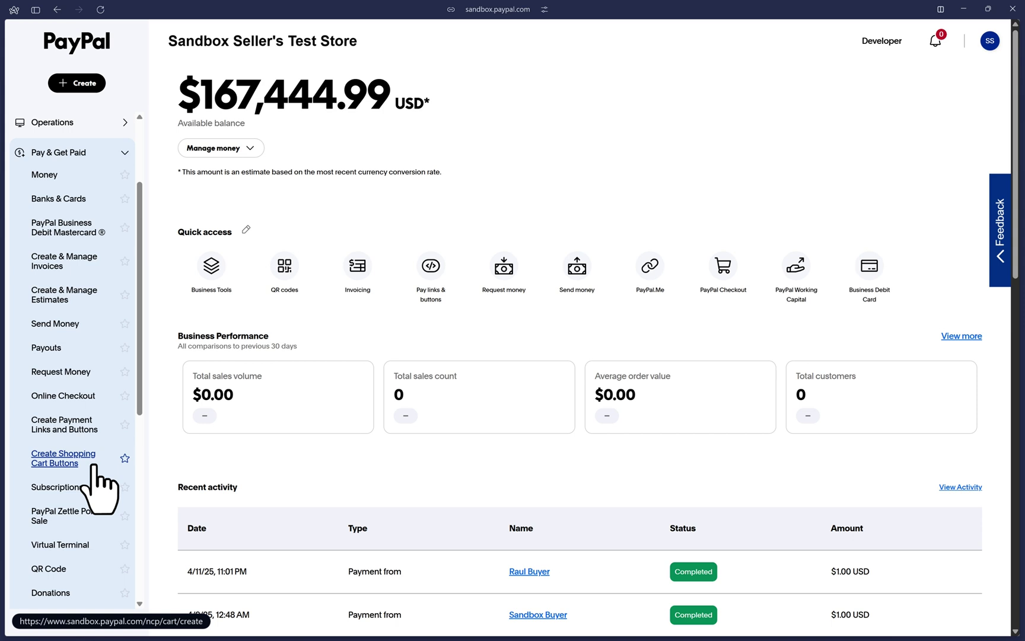
- Scroll the dashboard down to Quick actions and its empty Create a Payment Link form
left_click_drag(178, 234, 224, 236)
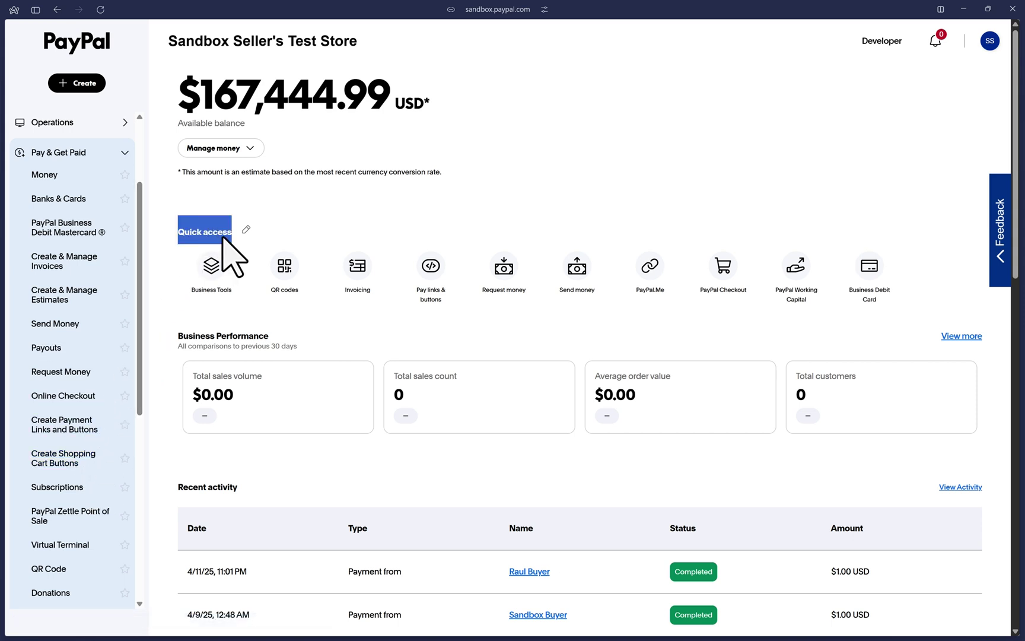
left_click(407, 224)
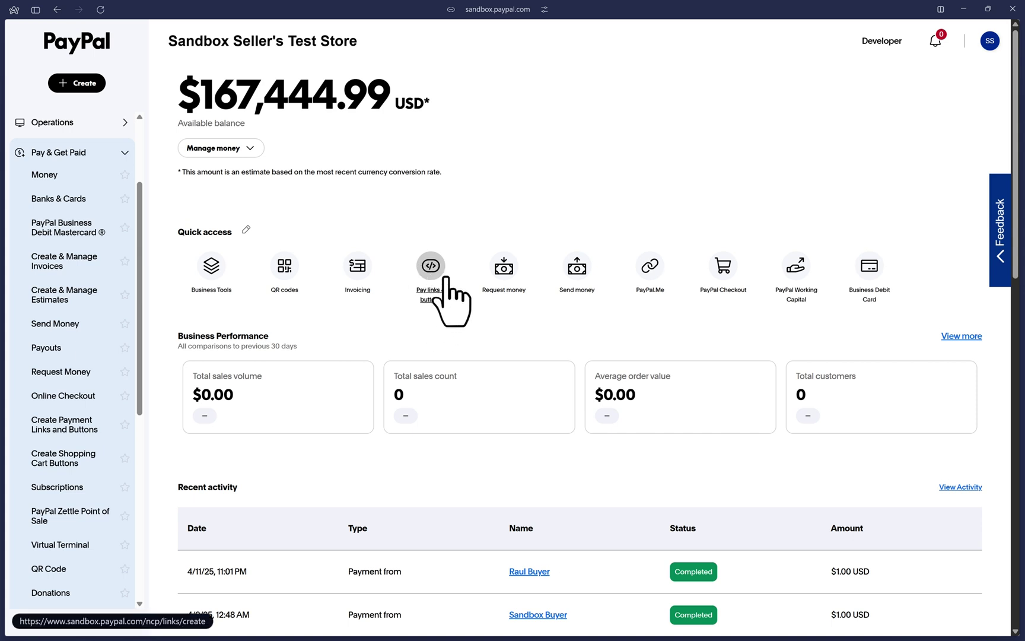
scroll(446, 277, "down", 9)
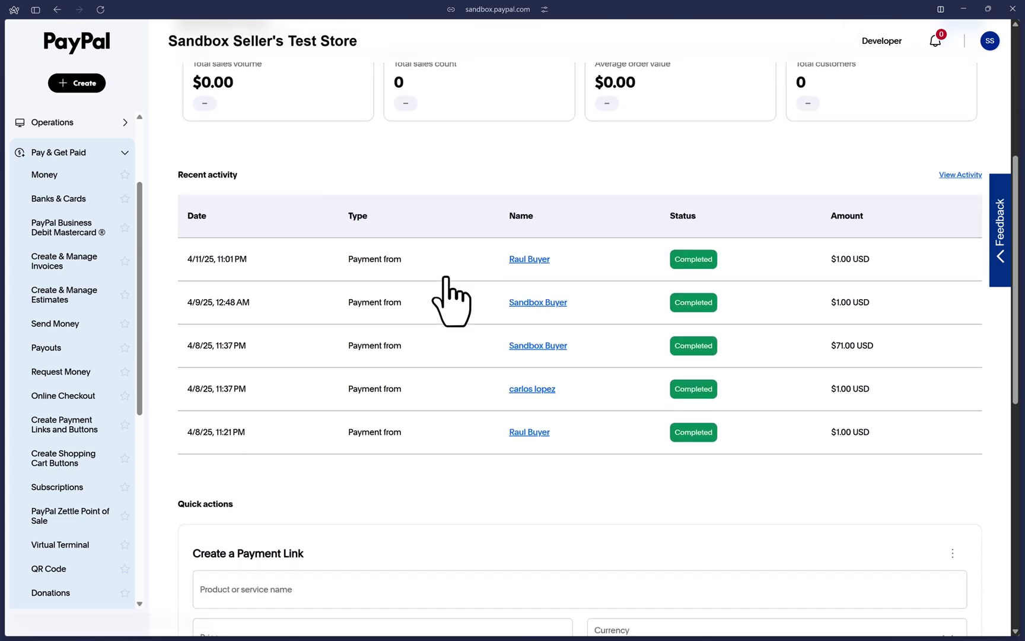
left_click_drag(188, 293, 235, 291)
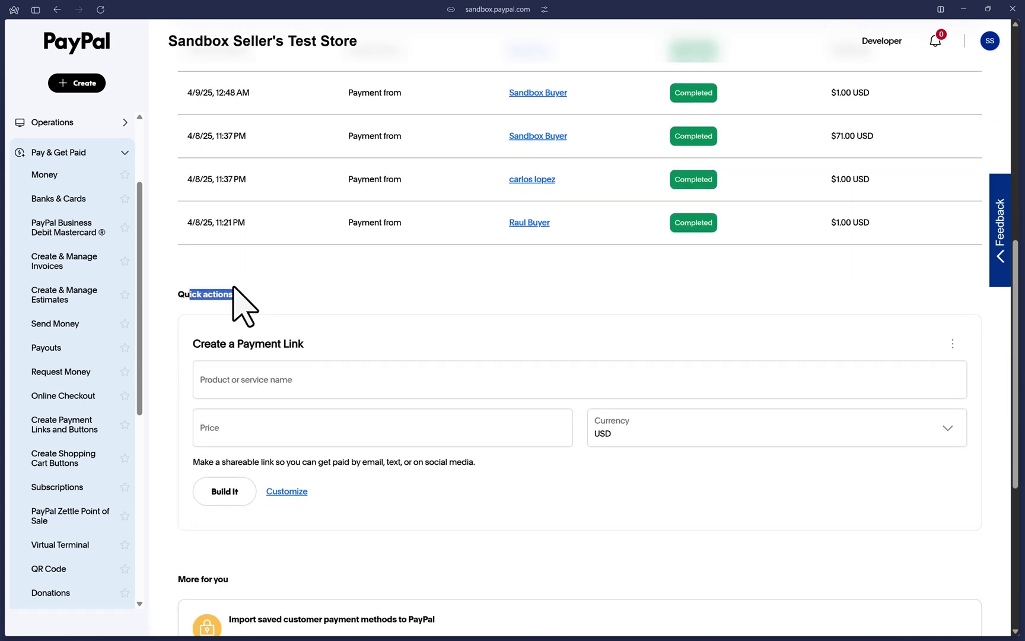
left_click(233, 287)
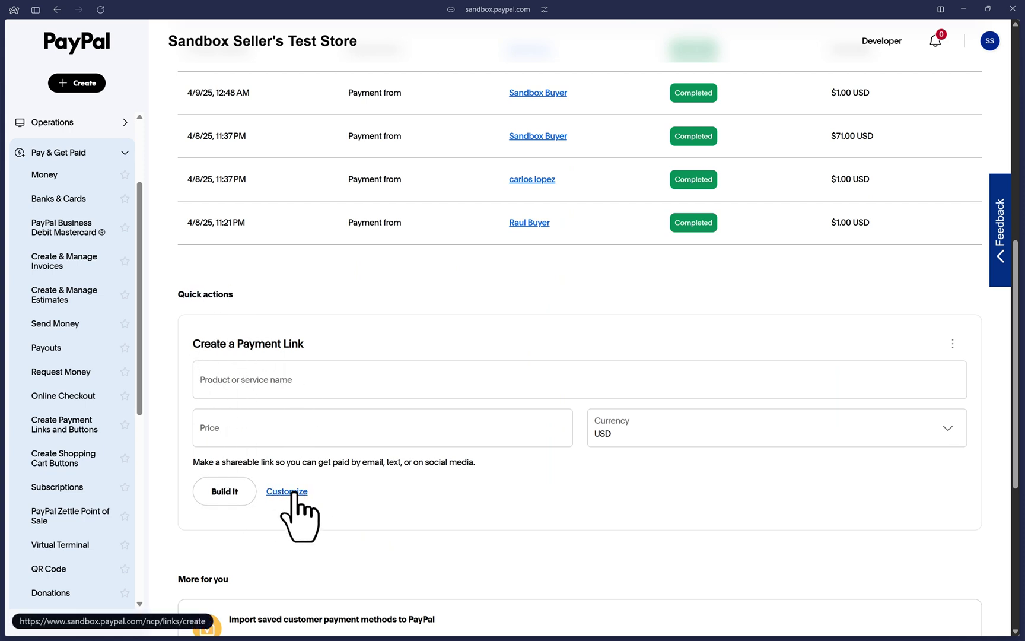
- Start a new Payment Link or Button from Create and check the builder's More Actions menu
left_click(73, 84)
left_click(96, 180)
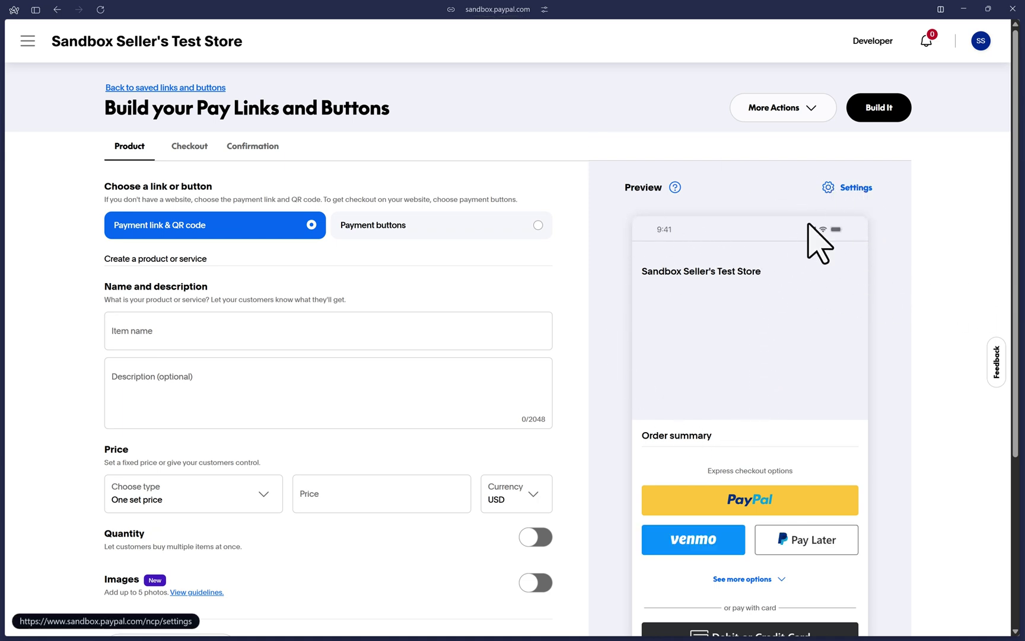
scroll(774, 298, "down", 4)
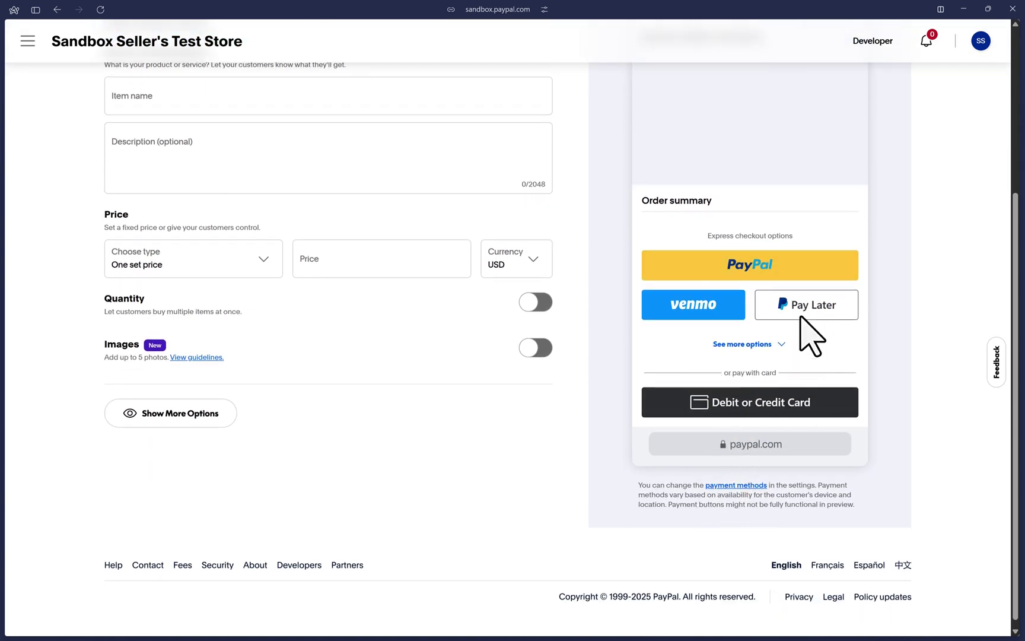
scroll(751, 487, "up", 1)
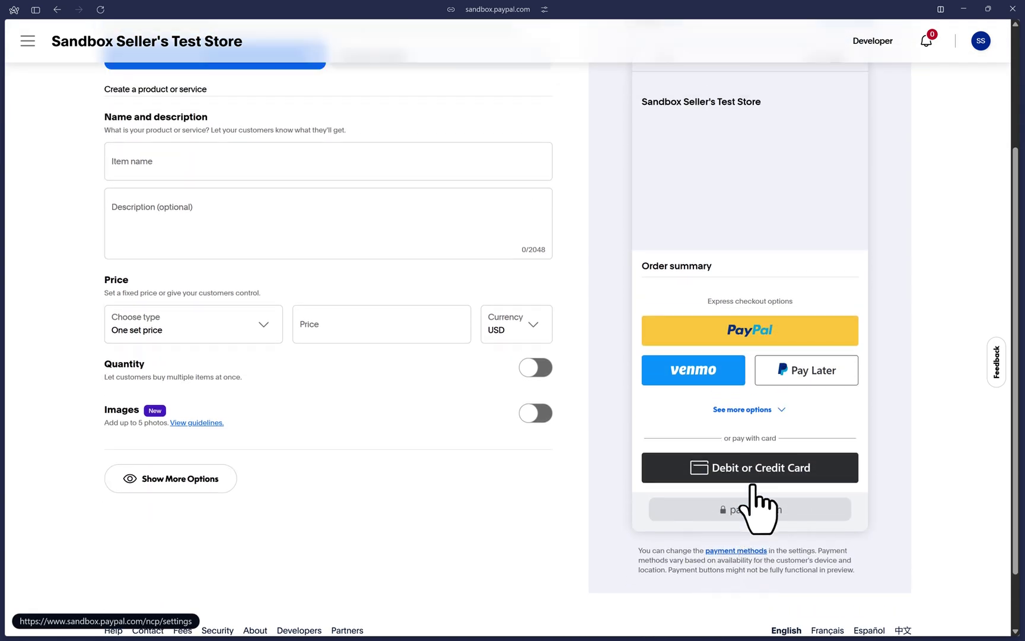
scroll(751, 486, "up", 3)
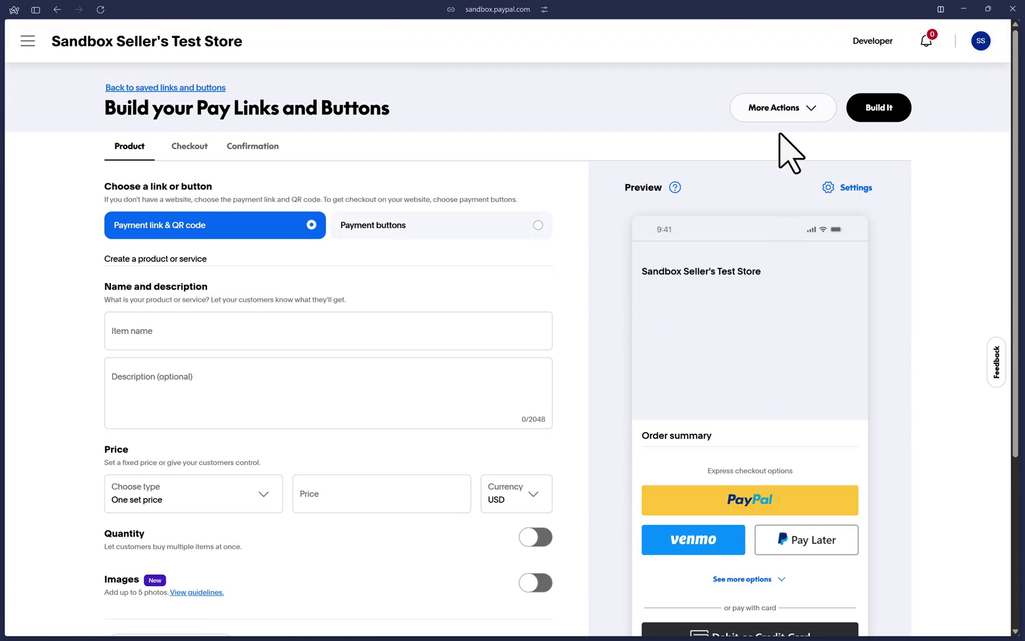
left_click(789, 110)
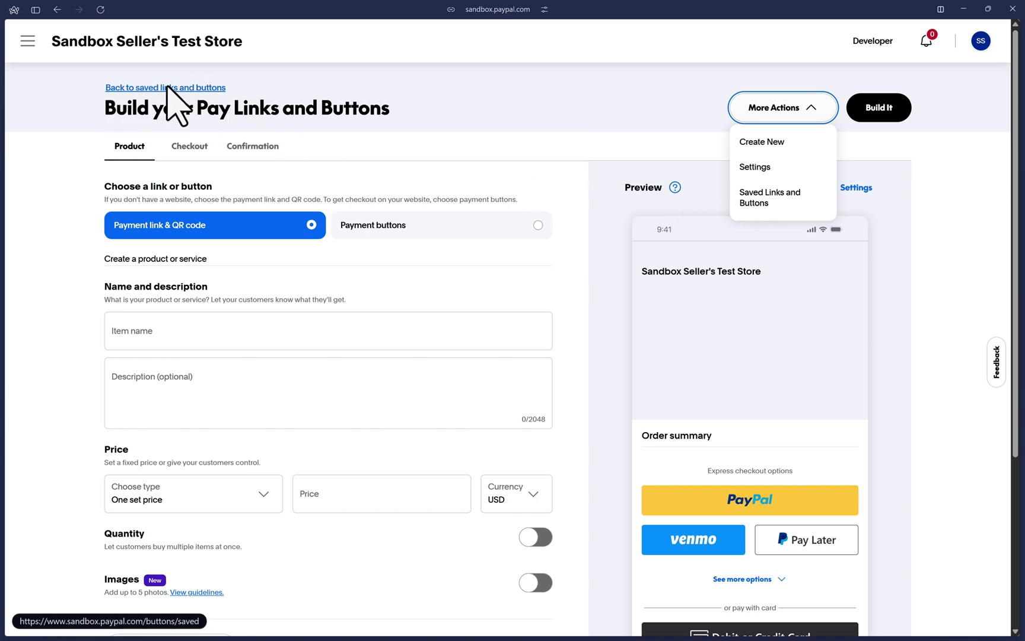
left_click(240, 106)
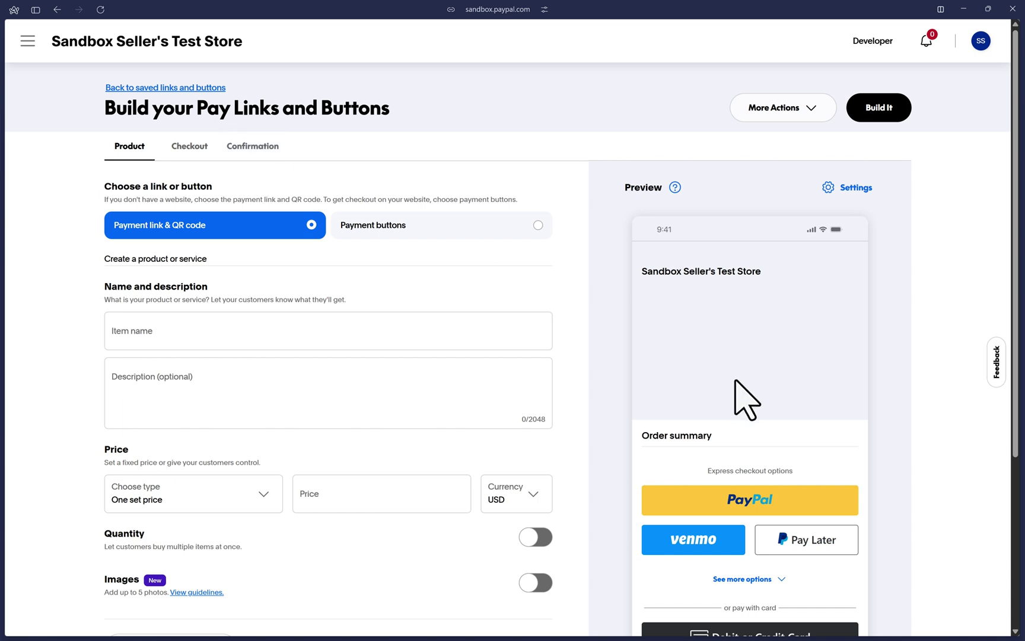
scroll(678, 362, "down", 2)
scroll(778, 276, "up", 2)
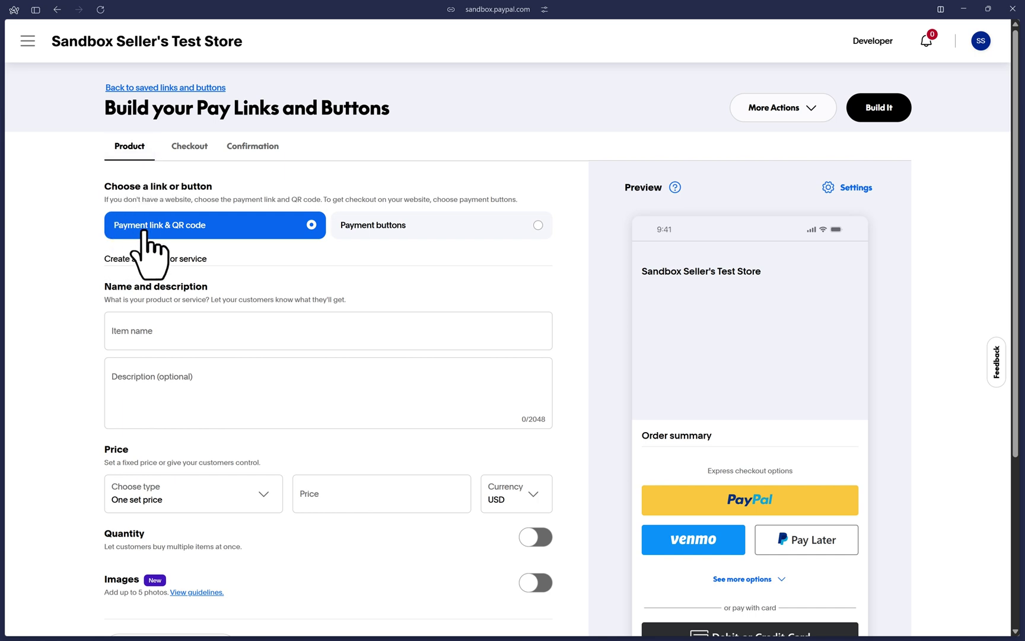
- Choose Payment buttons, preview the Single Button, then return to the Stacked Buttons preview
left_click(372, 252)
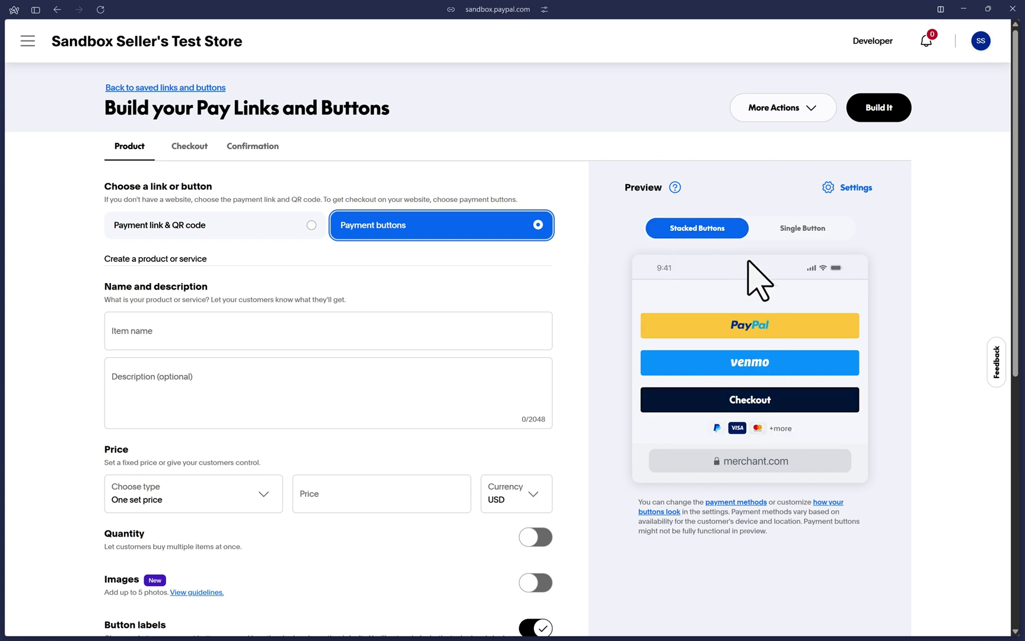
left_click(803, 231)
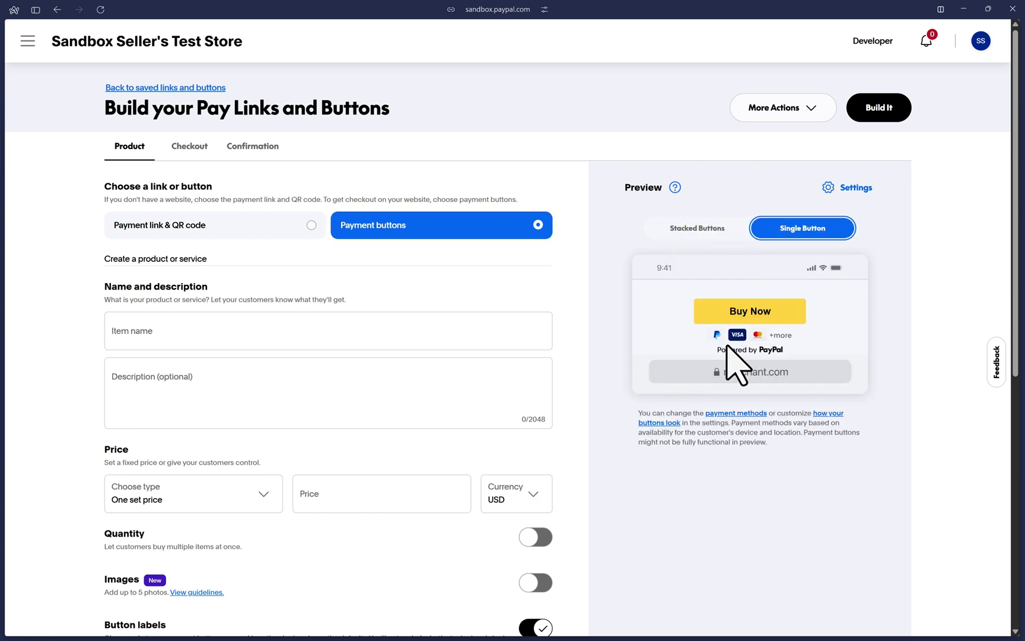
left_click(715, 230)
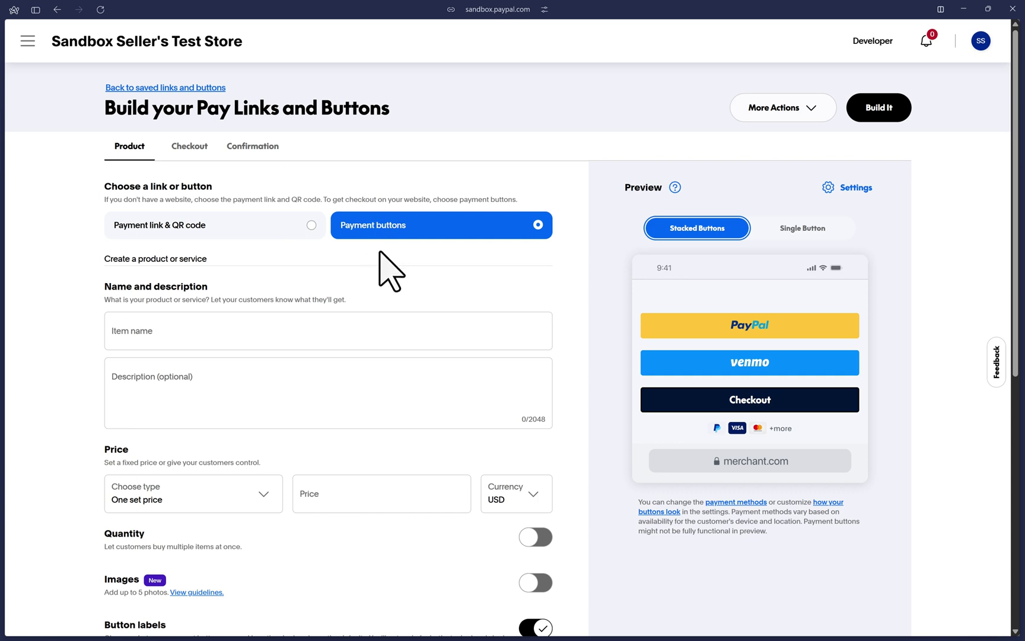
scroll(392, 271, "down", 2)
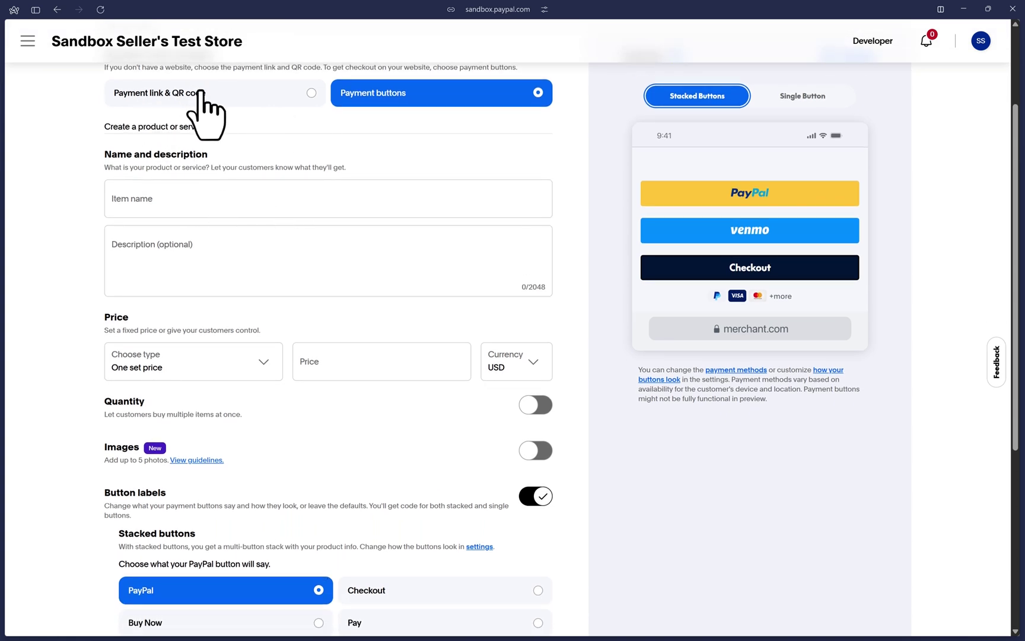
scroll(226, 163, "up", 2)
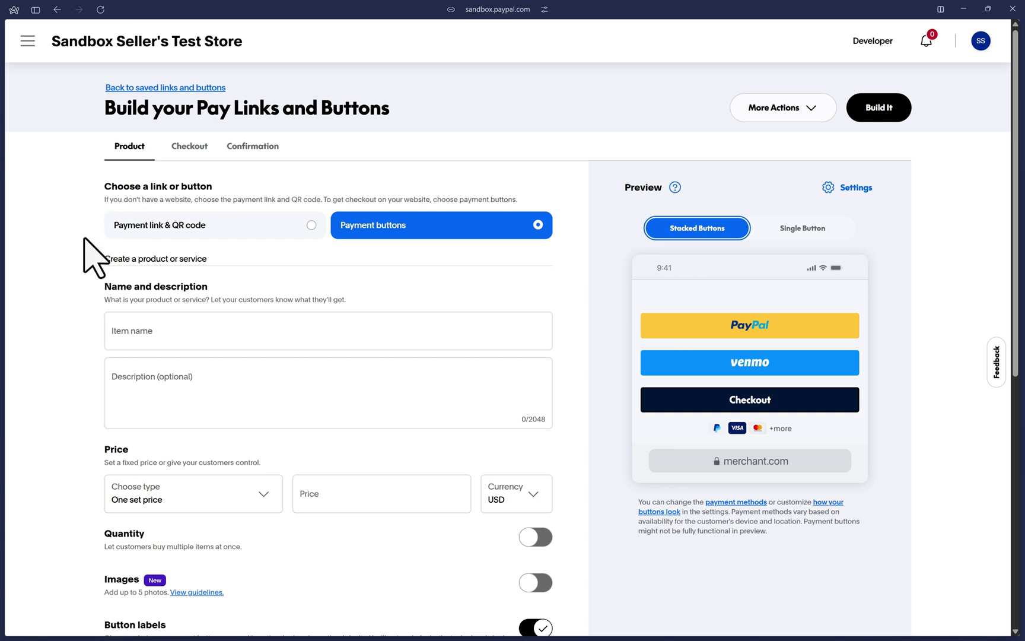
- Name the item 'Flower Arrangement 321' and paste in its product description
left_click(167, 336)
type("Flower Arrangement 321")
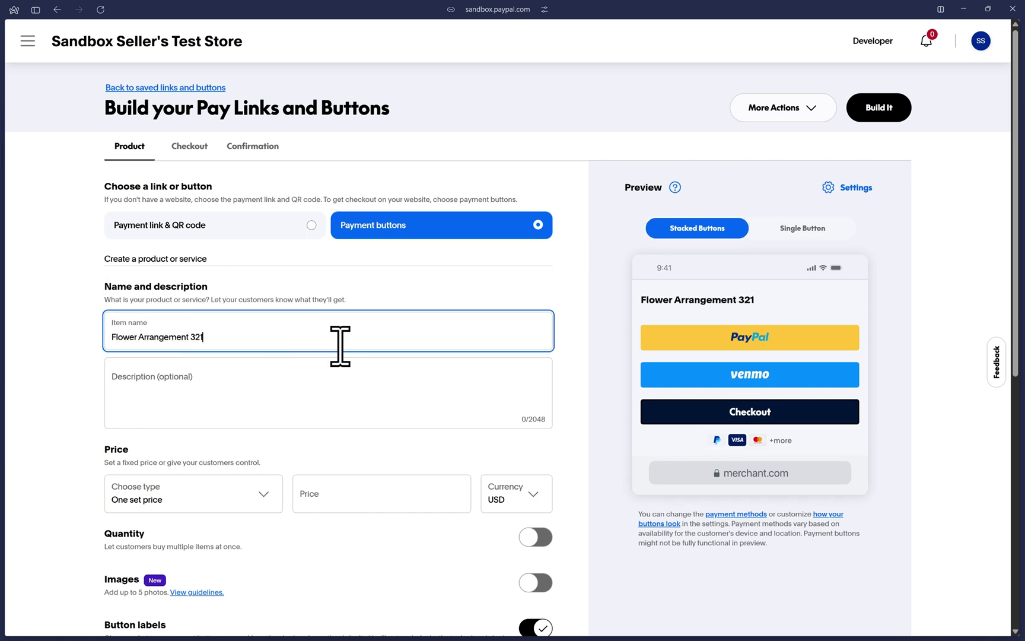
left_click(367, 389)
type("Flower Arrangement with Simple Vase #321 features a thoughtfully curated bouquet of fresh, seasonal blooms arranged in a clean, minimalist vase. Perfect for any space, this elegant piece adds a touch of natural beauty and modern charm.")
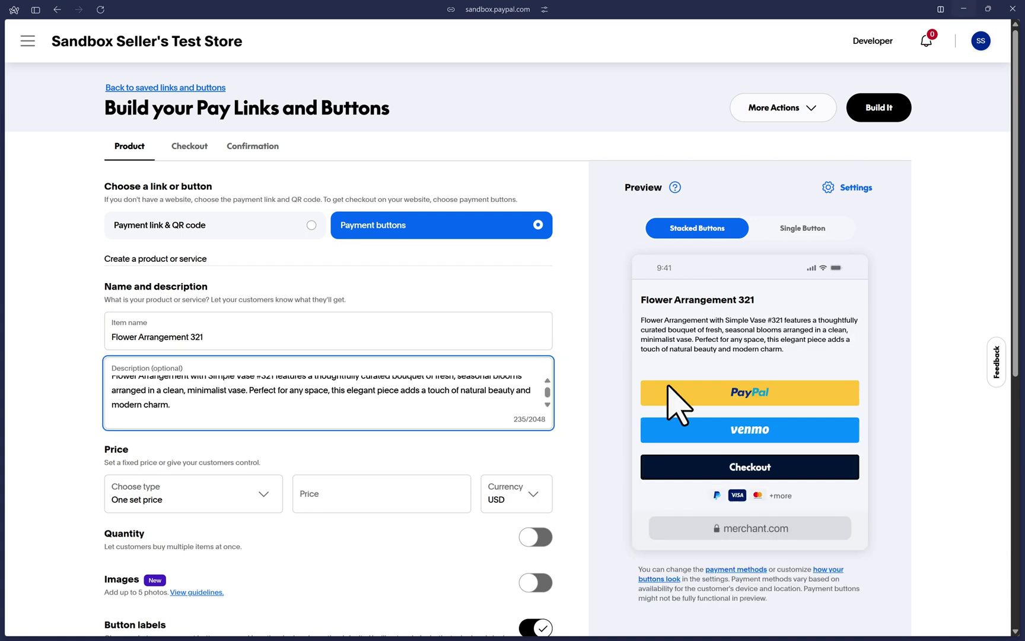
scroll(460, 400, "up", 1)
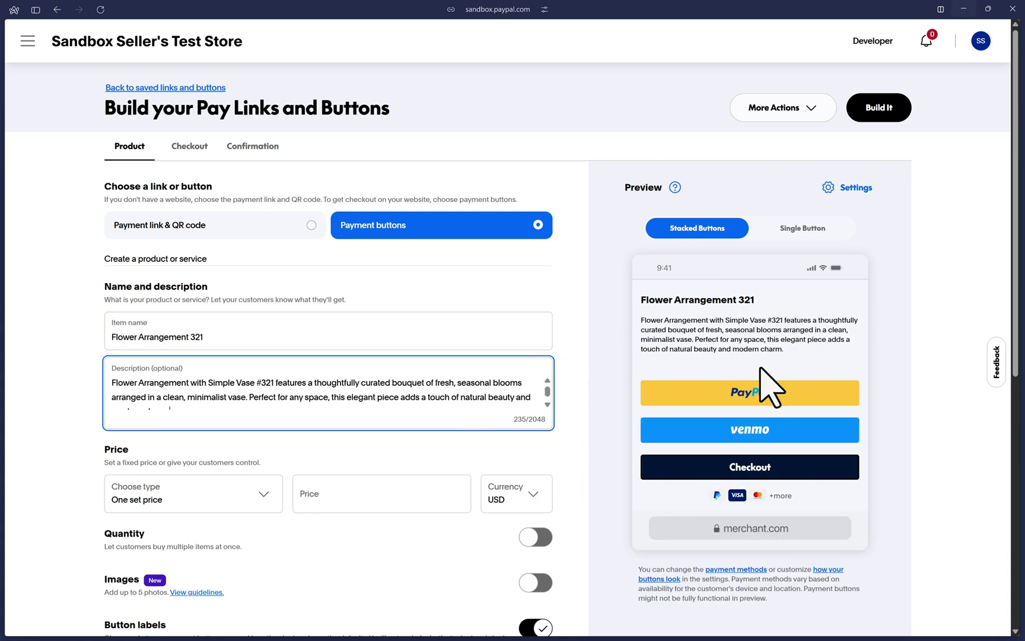
scroll(605, 378, "down", 2)
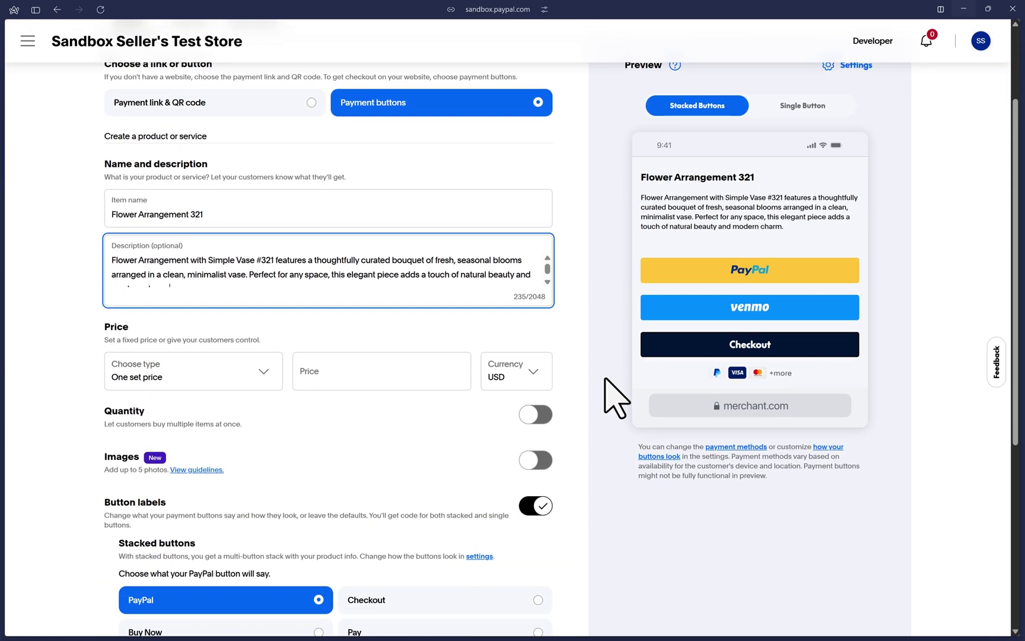
- Keep a set price of 35 in USD after briefly trying customer-set pricing
left_click(201, 376)
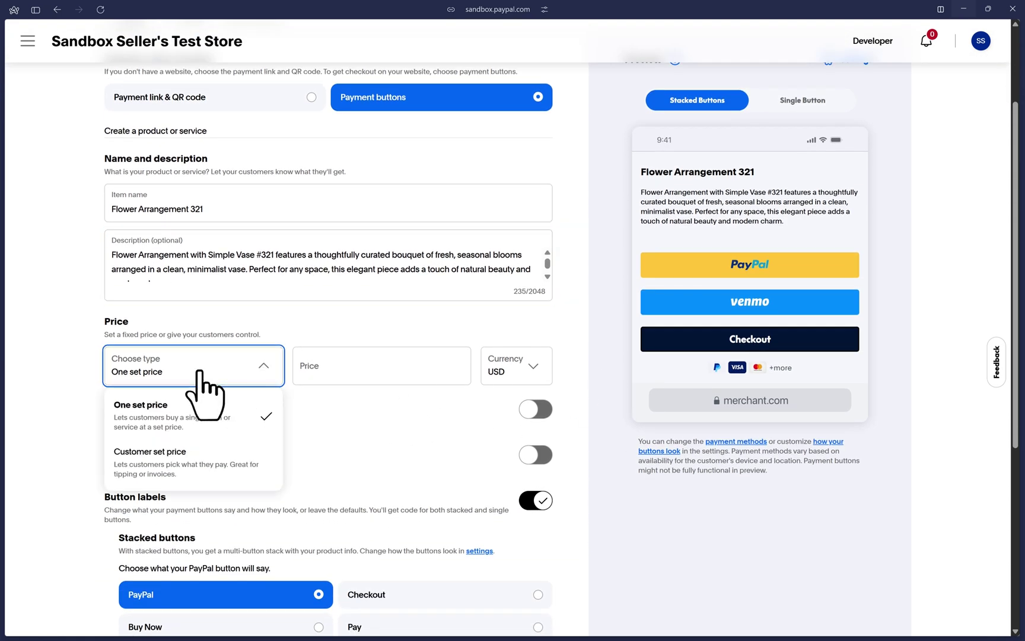
left_click(177, 466)
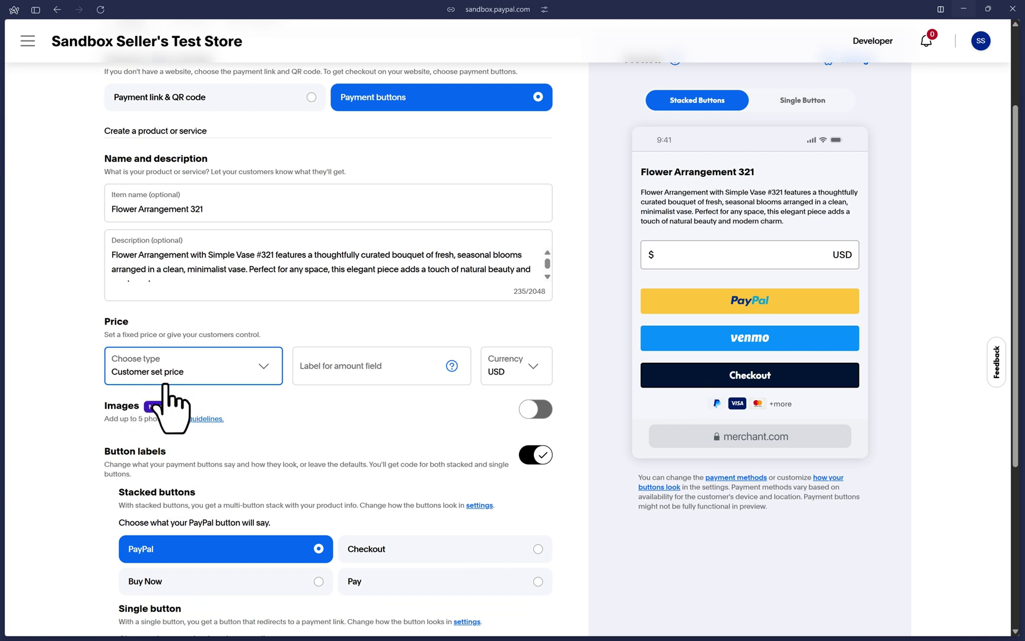
left_click(264, 366)
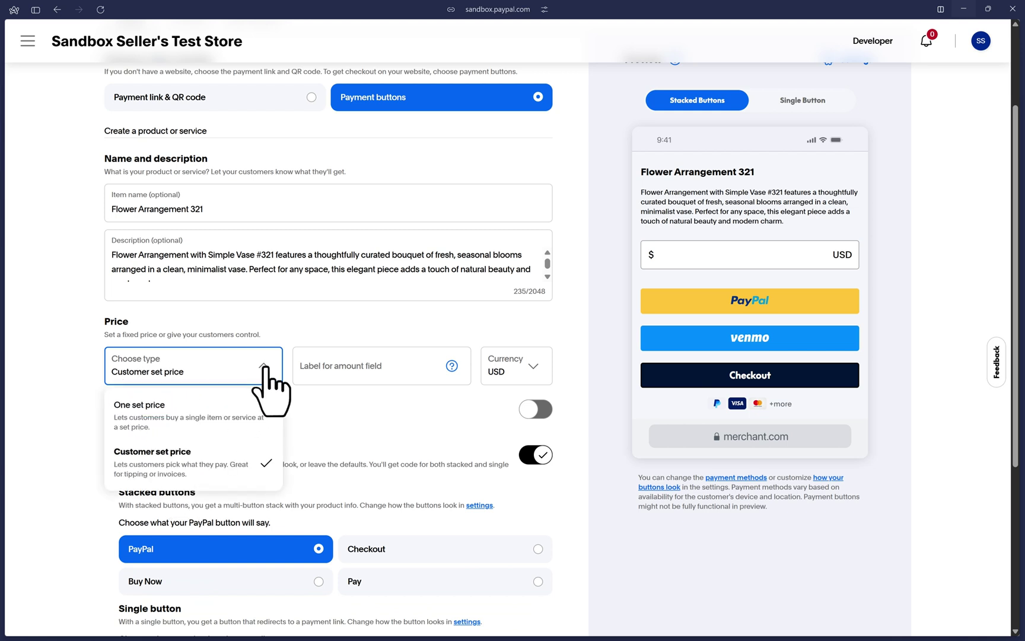
left_click(143, 422)
left_click(319, 372)
type("35")
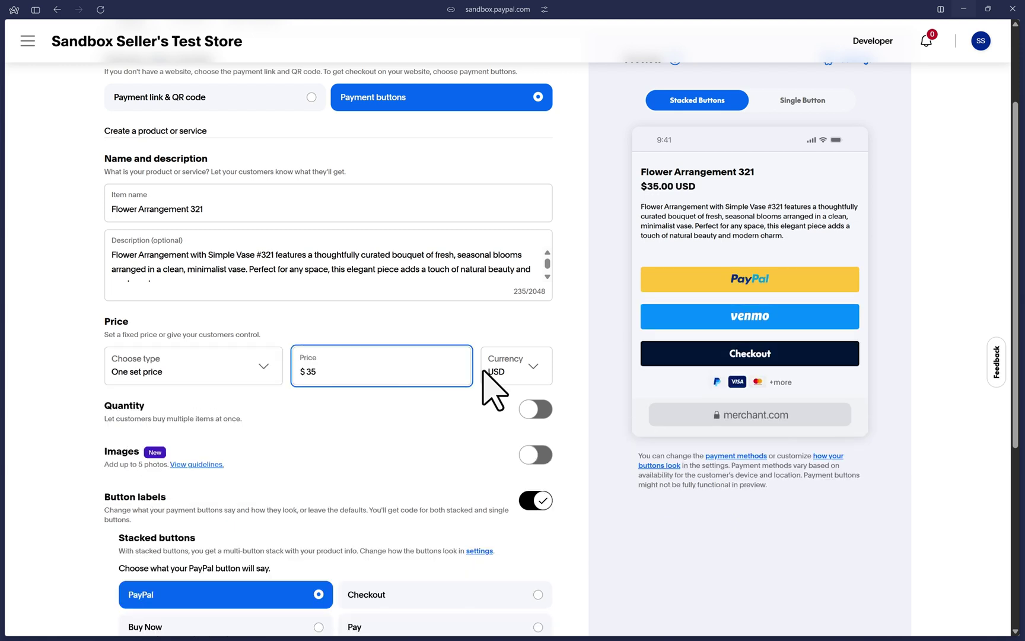
left_click(532, 367)
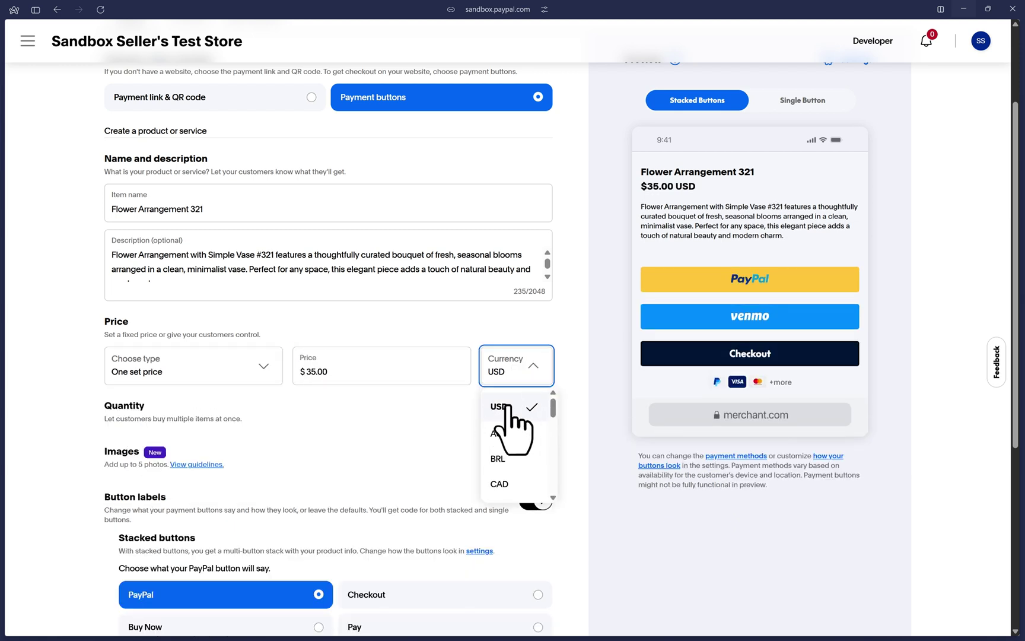
left_click(521, 369)
- Enable Quantity with a maximum of 5 and turn on product images
scroll(425, 410, "down", 3)
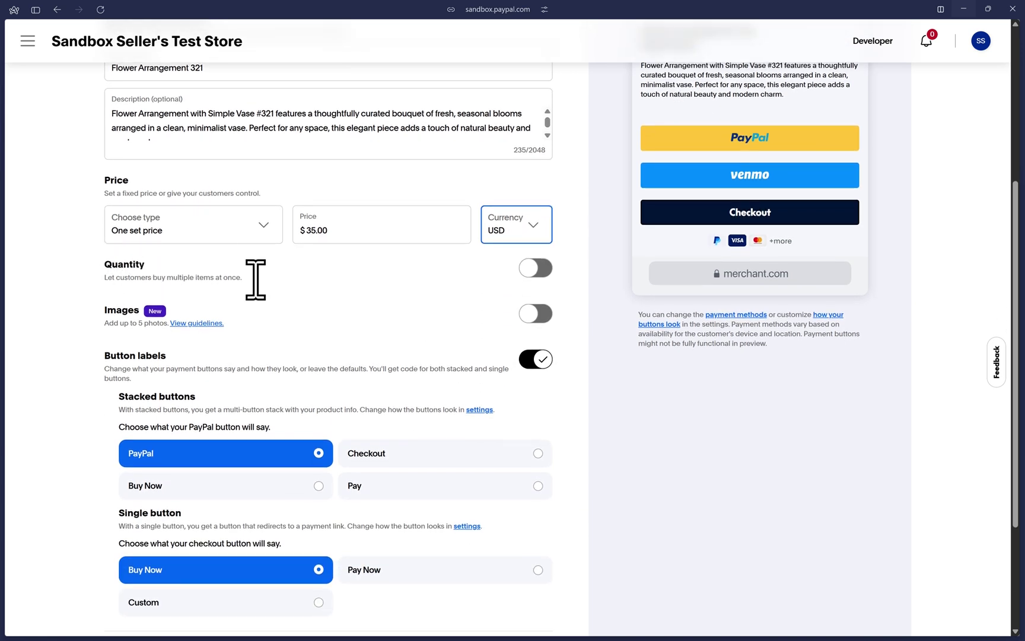
left_click(535, 267)
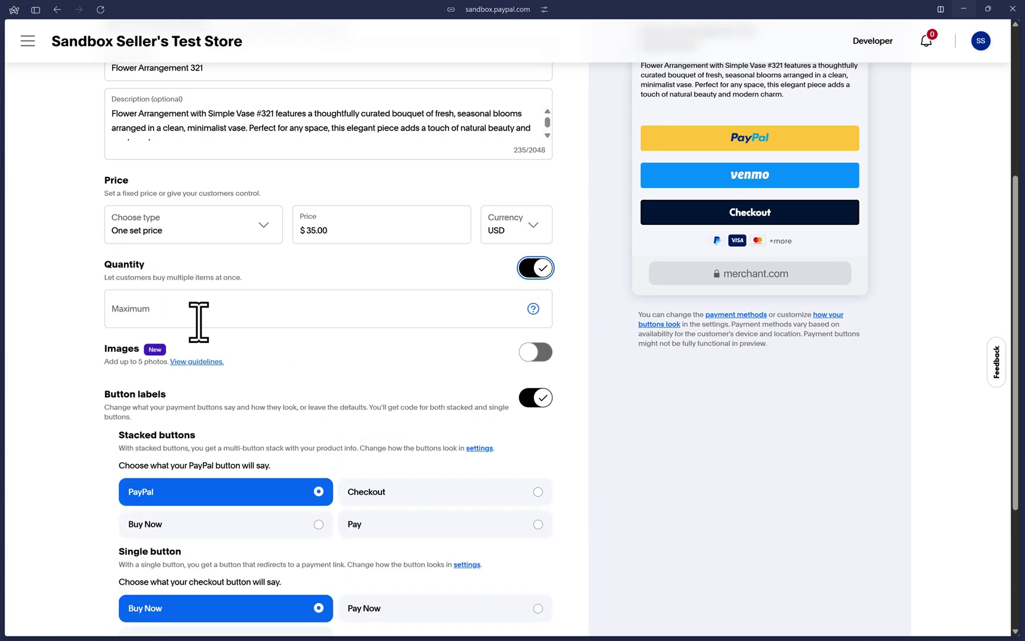
left_click(169, 316)
type("5")
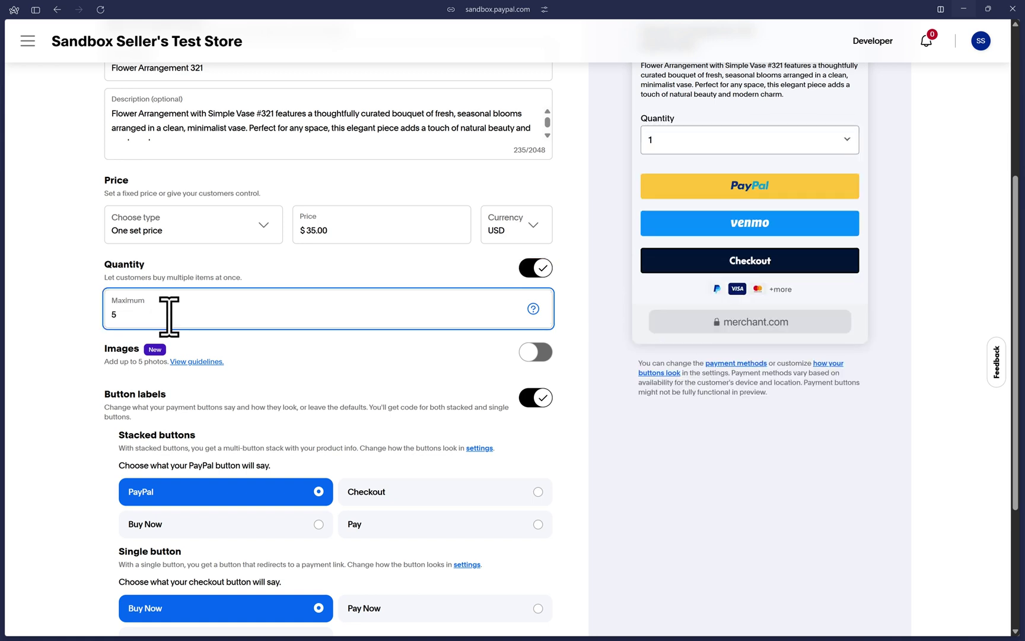
scroll(169, 316, "down", 1)
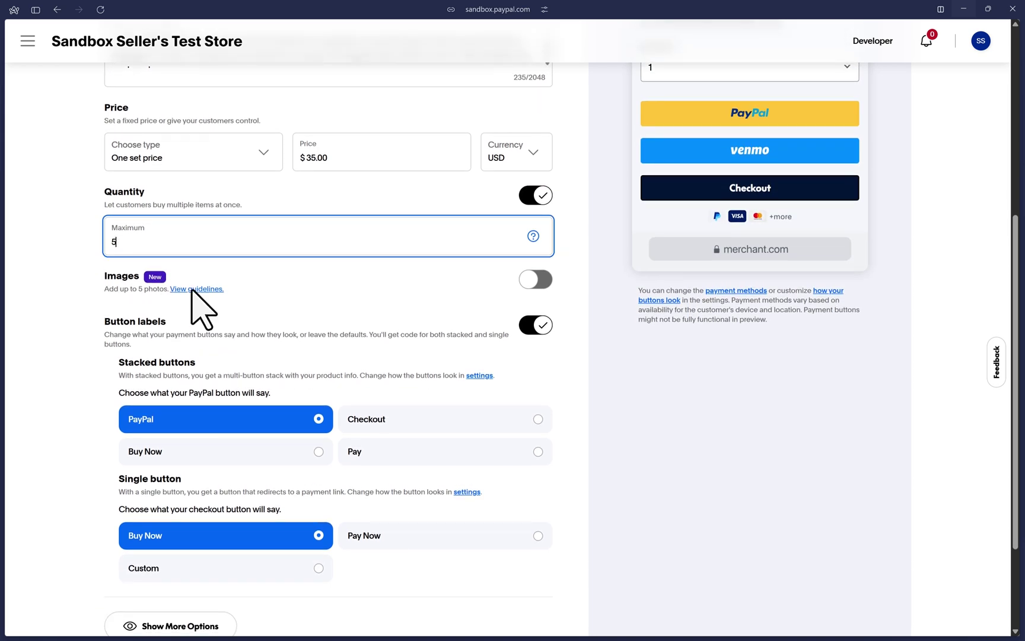
left_click(540, 277)
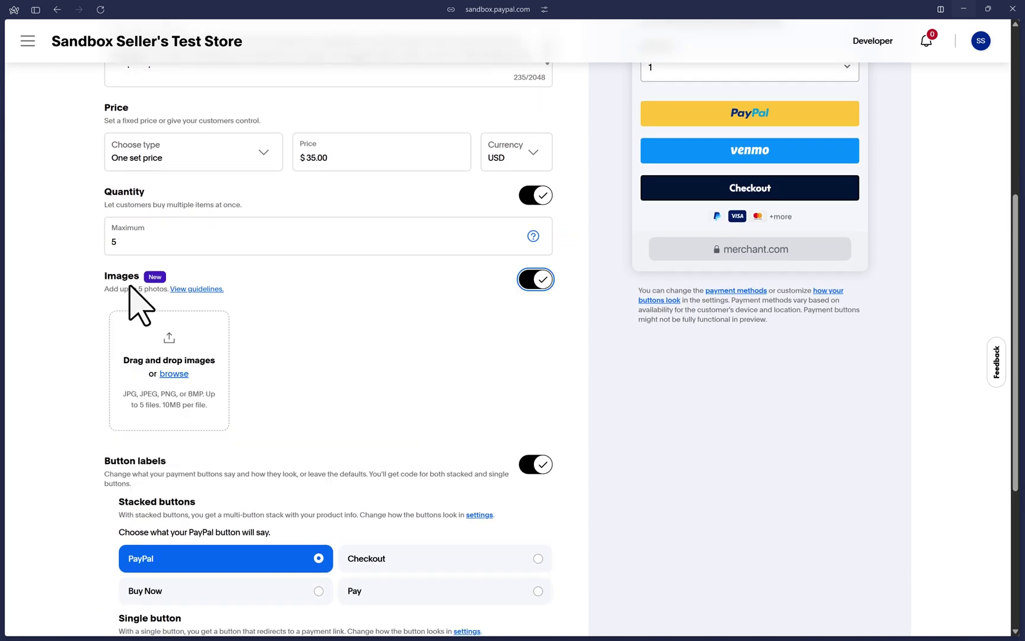
- Upload FLOWER-1.png and three more bouquet photos as product images
left_click(174, 373)
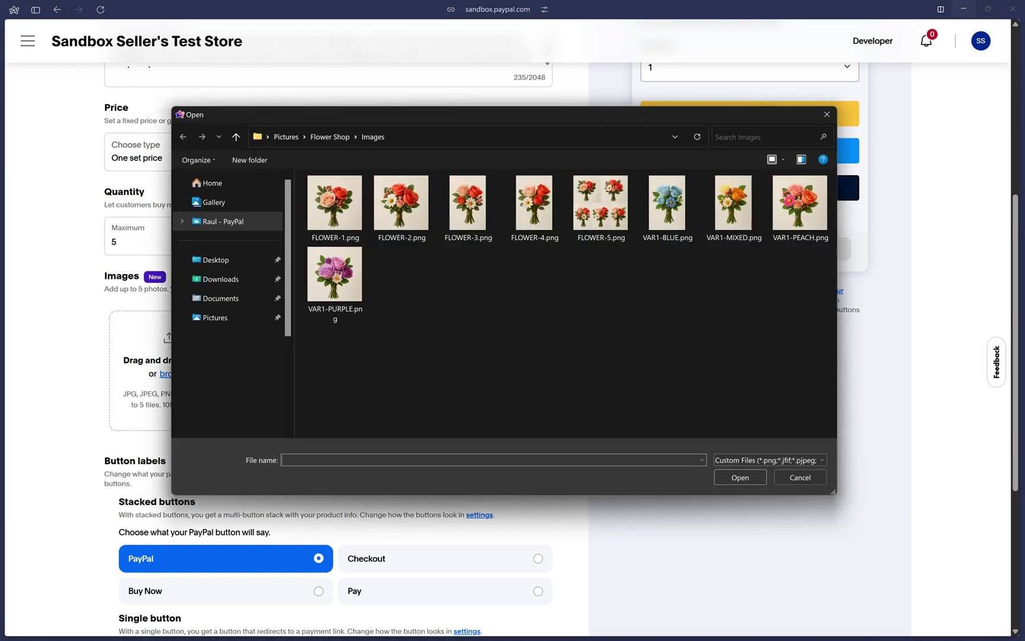
double_click(335, 217)
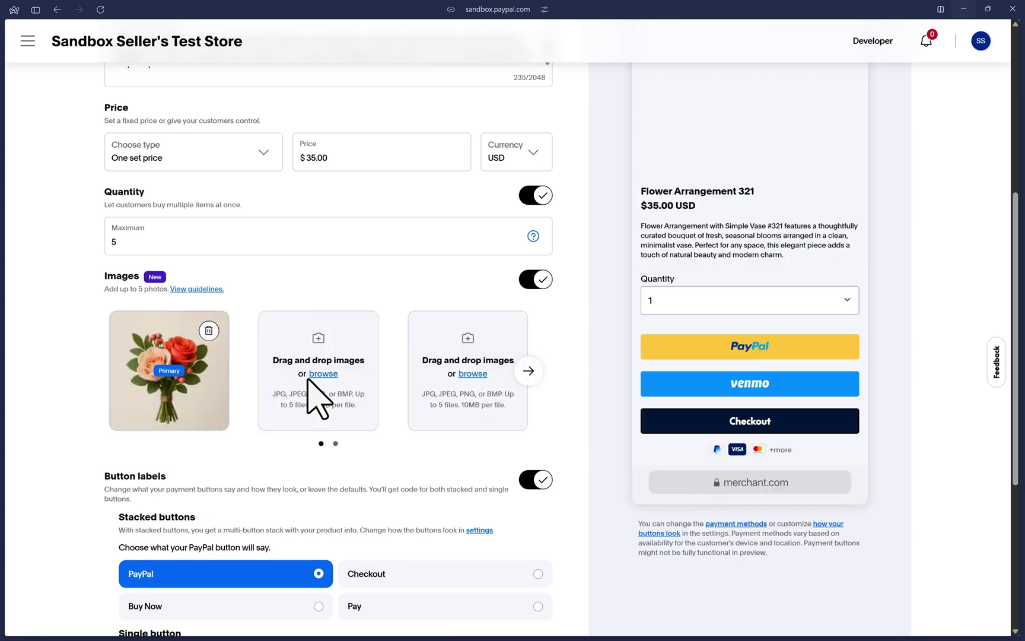
left_click(325, 375)
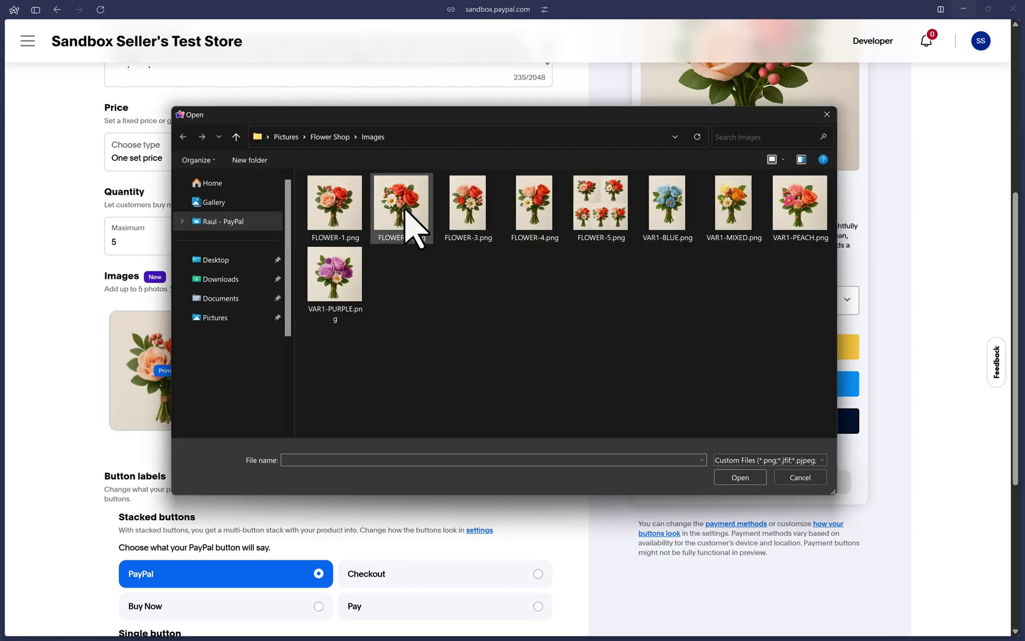
double_click(409, 220)
left_click(473, 374)
double_click(466, 209)
left_click(527, 371)
left_click(169, 374)
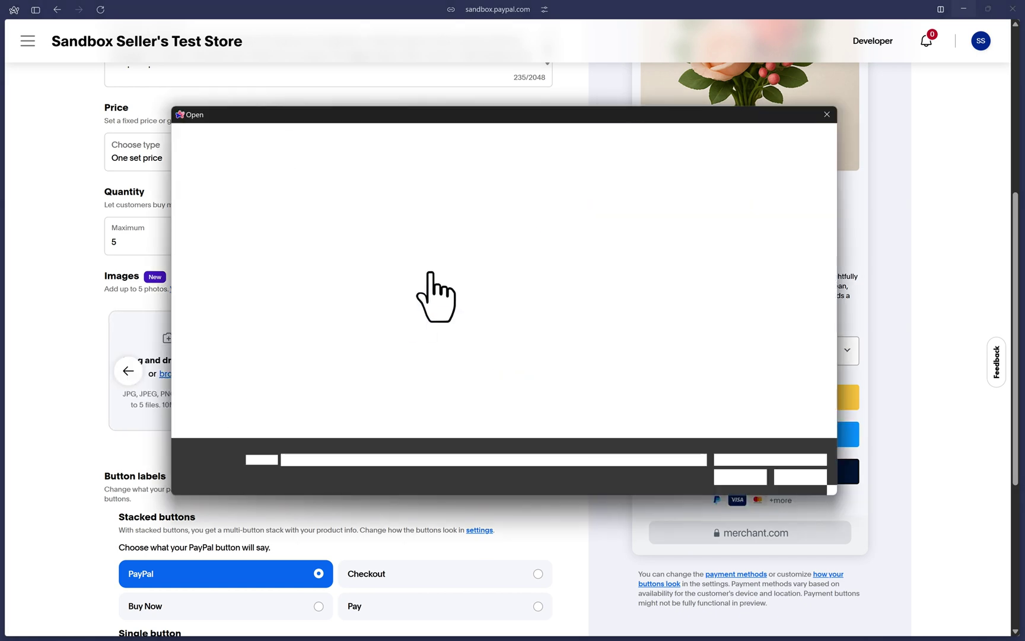
double_click(537, 219)
scroll(492, 400, "down", 4)
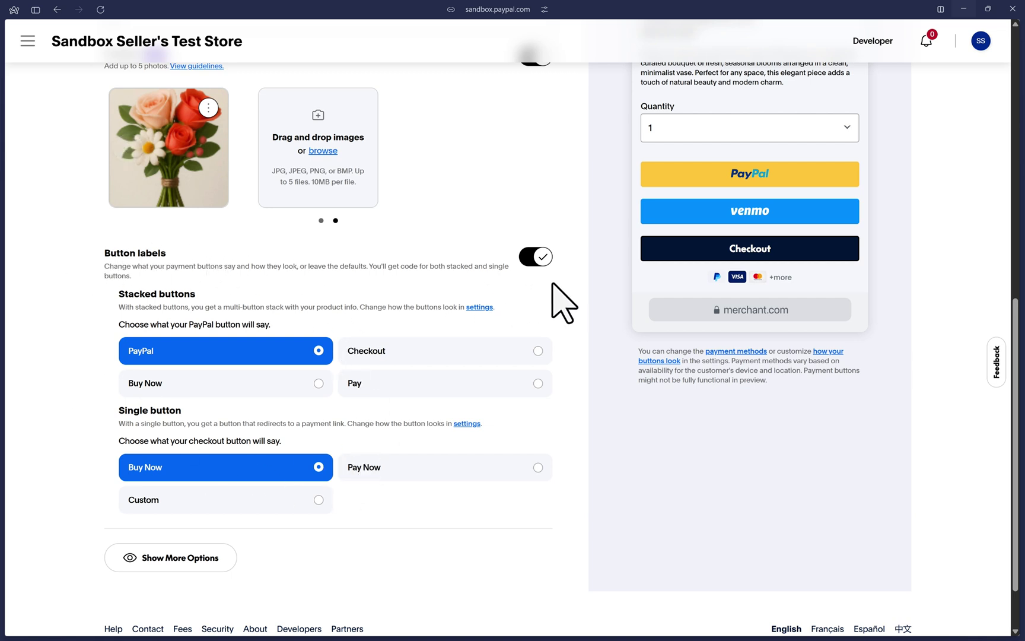
left_click(537, 257)
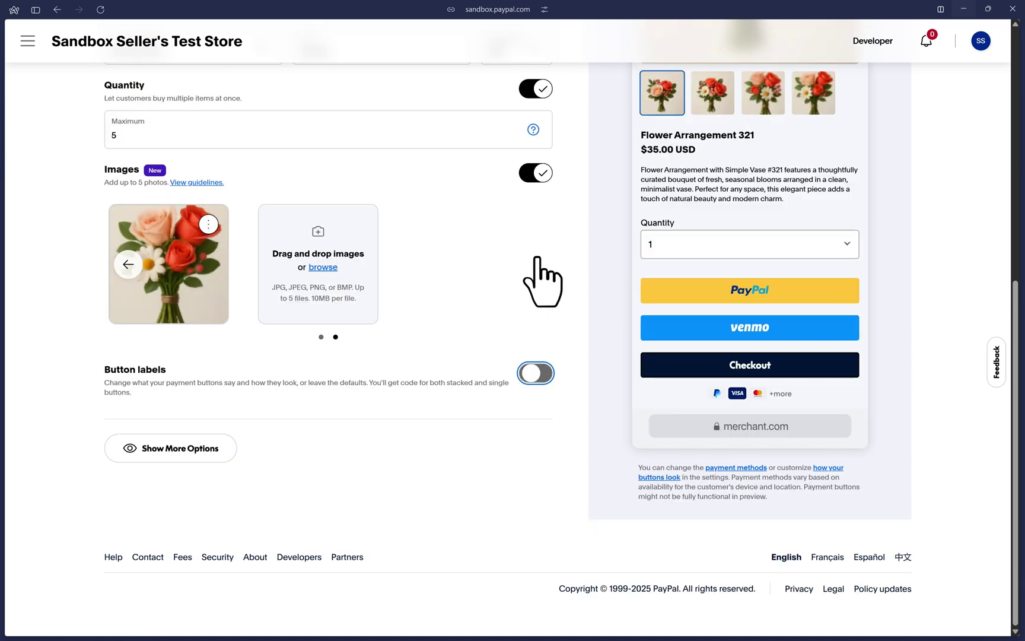
left_click(536, 372)
scroll(537, 374, "down", 2)
scroll(541, 396, "down", 2)
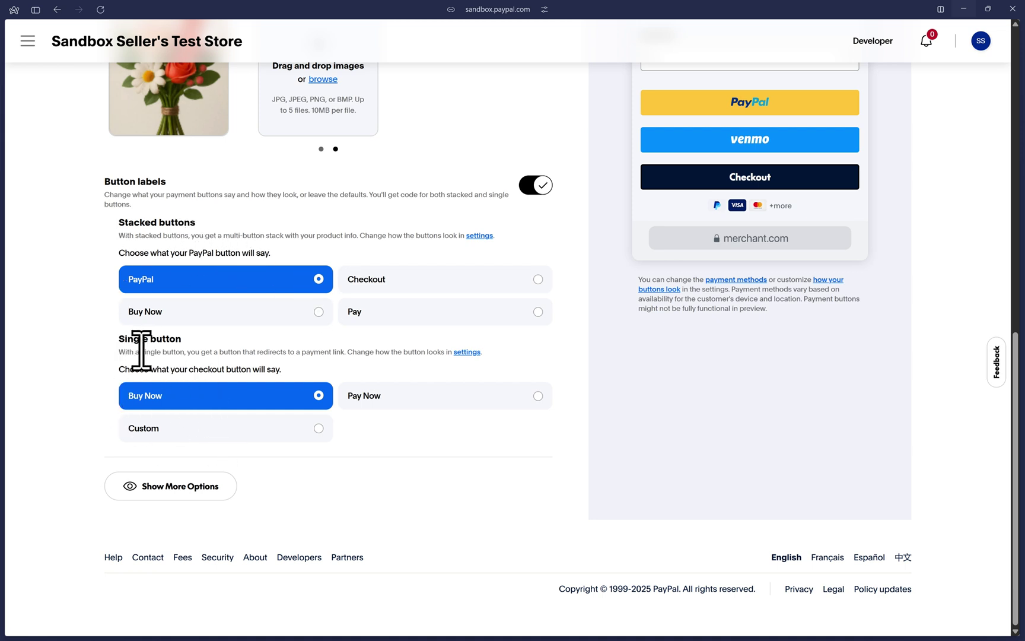
scroll(579, 259, "up", 3)
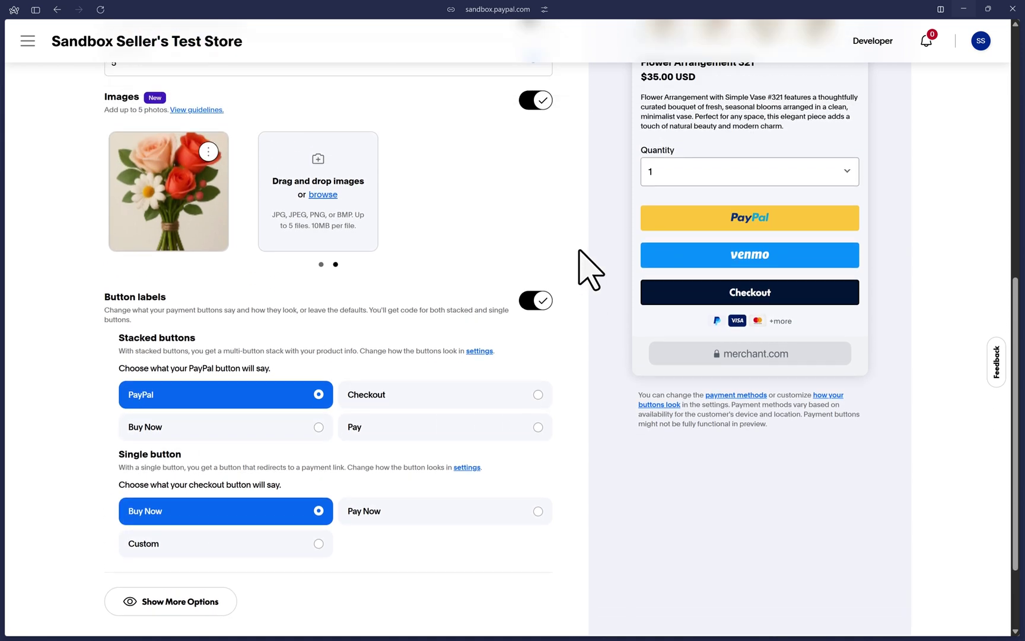
scroll(587, 270, "up", 4)
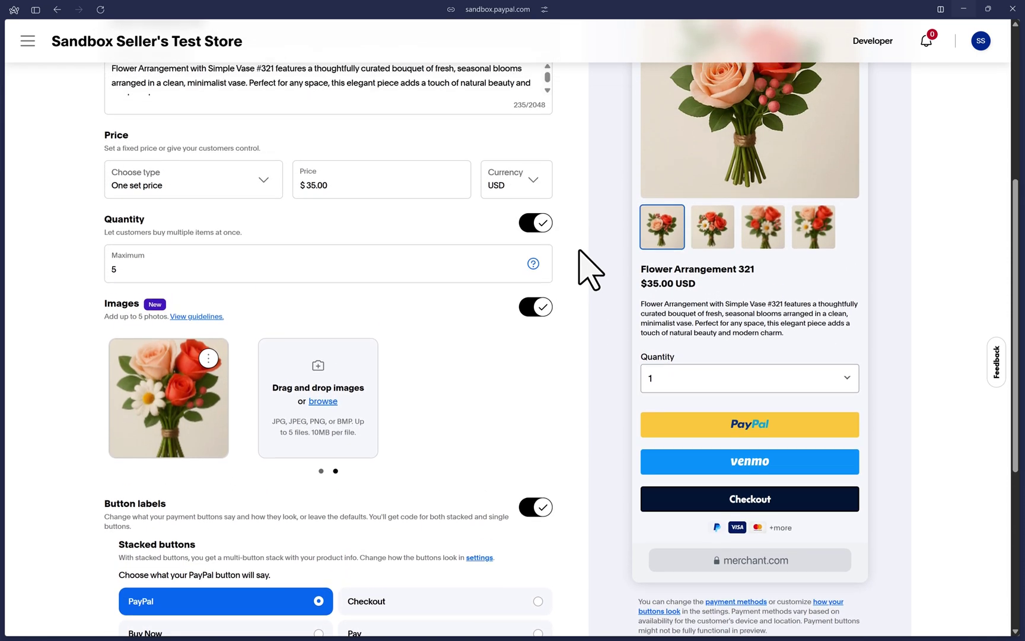
scroll(588, 270, "up", 3)
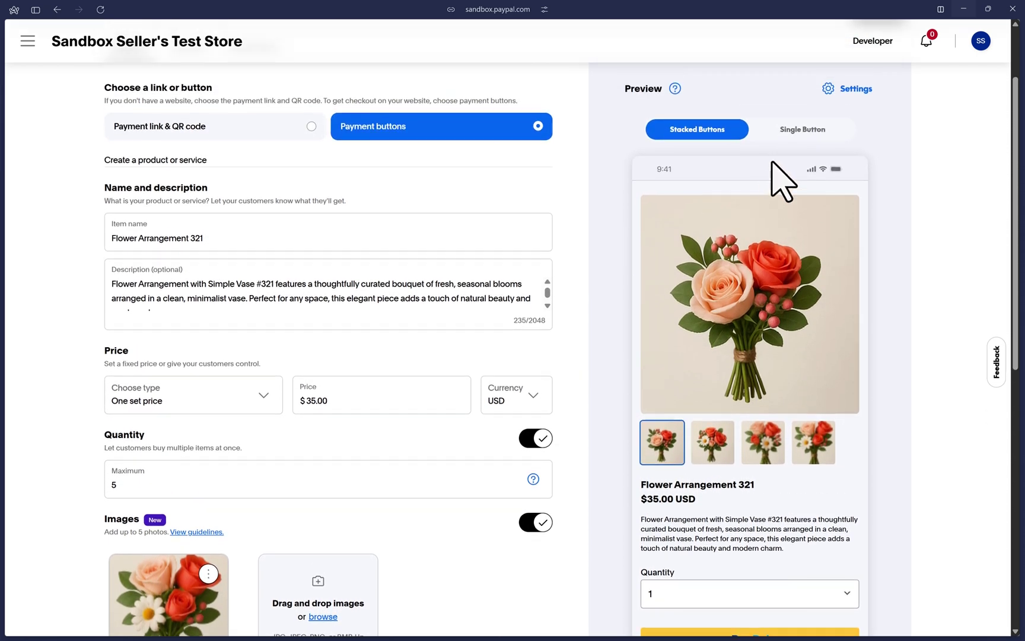
left_click(792, 127)
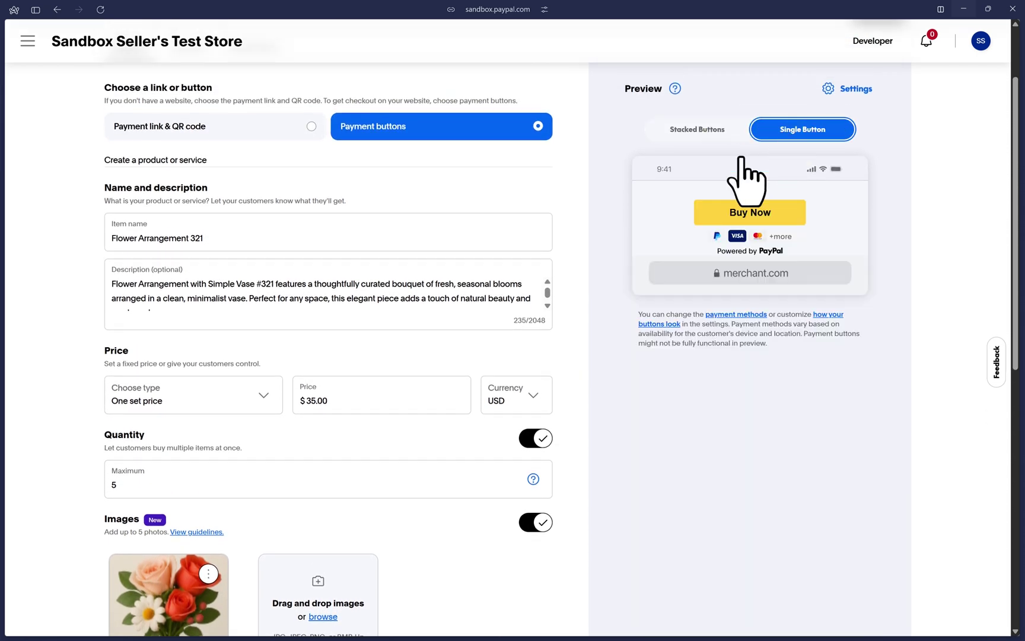
left_click(691, 134)
scroll(605, 297, "down", 5)
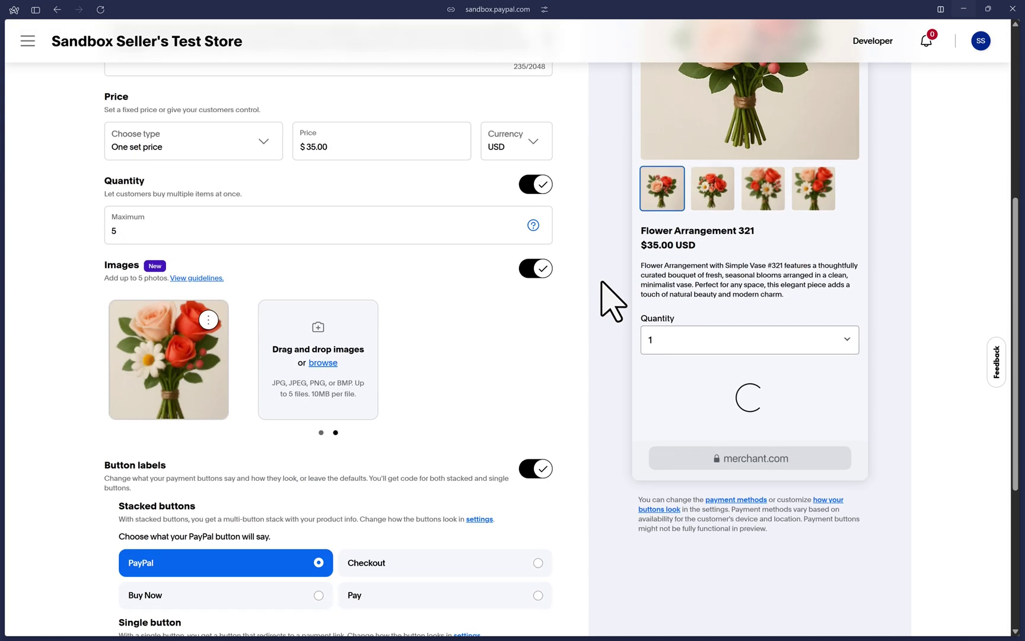
scroll(611, 300, "down", 3)
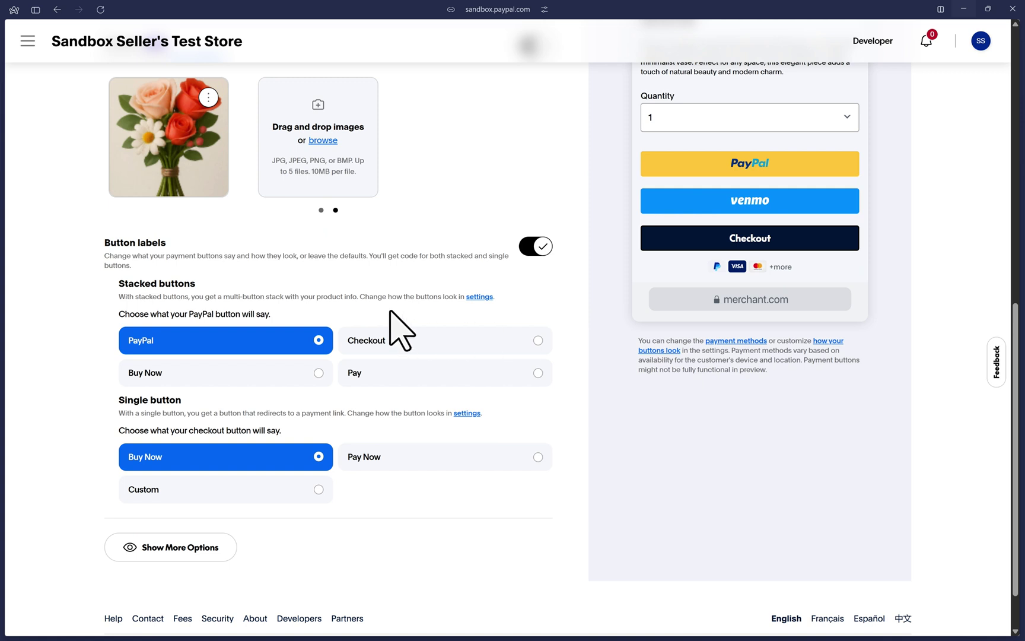
scroll(635, 244, "up", 5)
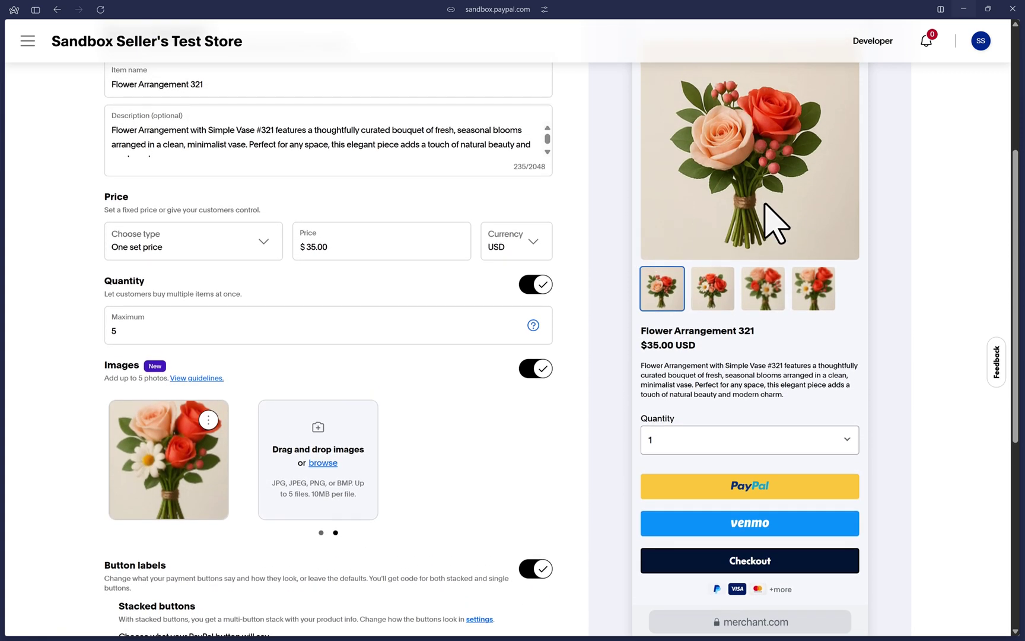
left_click(713, 291)
left_click(763, 288)
left_click(812, 297)
scroll(725, 338, "up", 3)
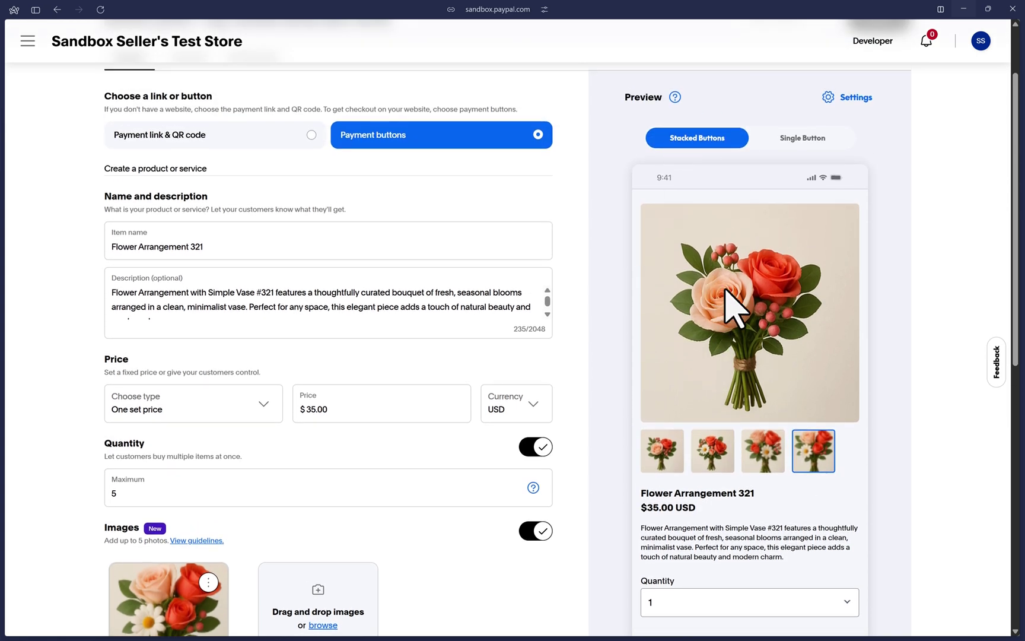
left_click(818, 141)
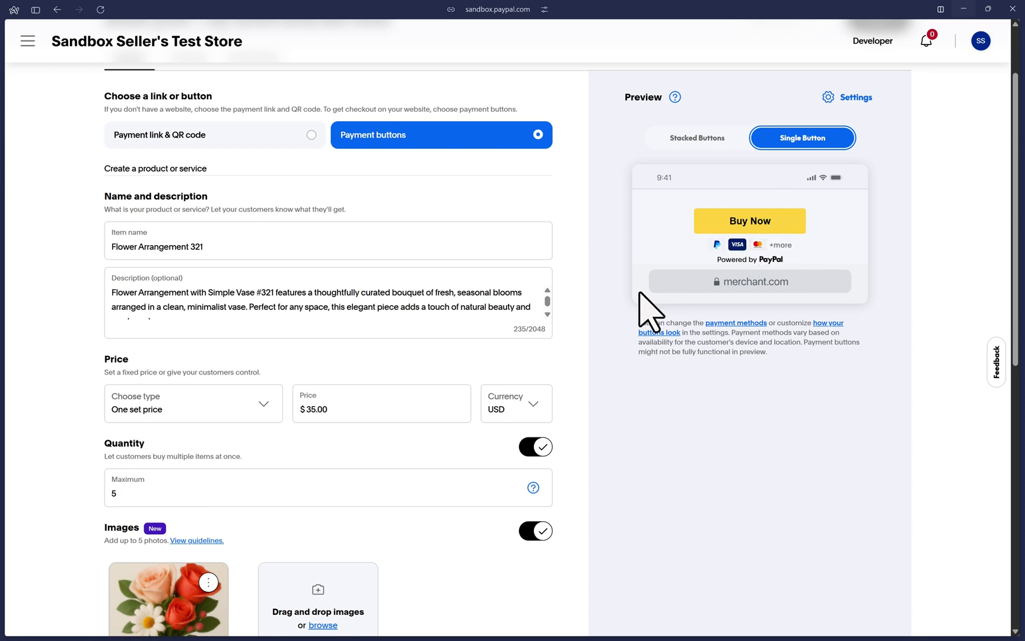
left_click(613, 317)
left_click(709, 143)
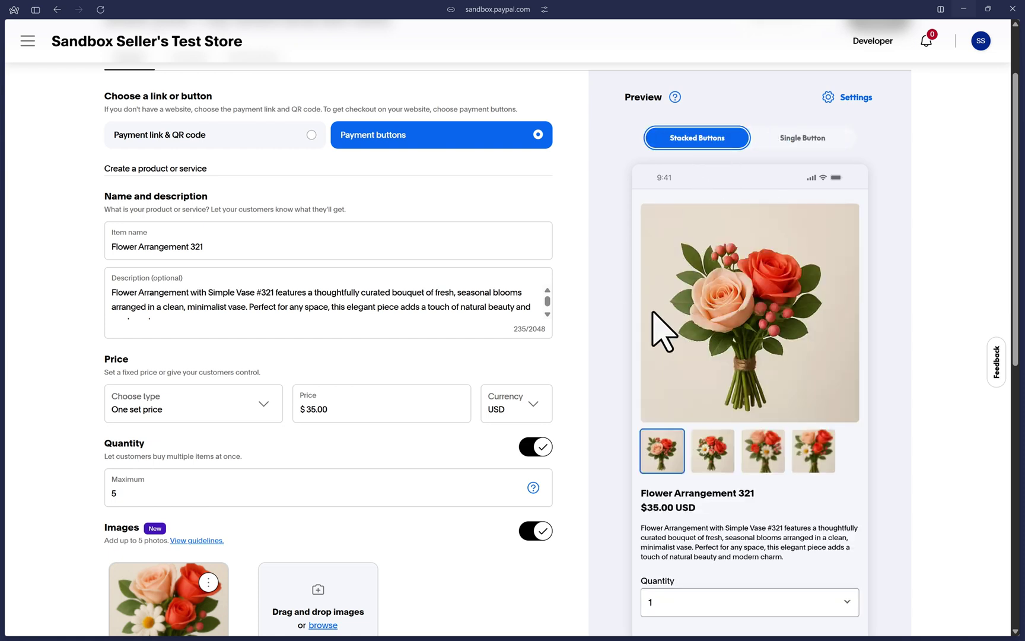
scroll(656, 323, "down", 1)
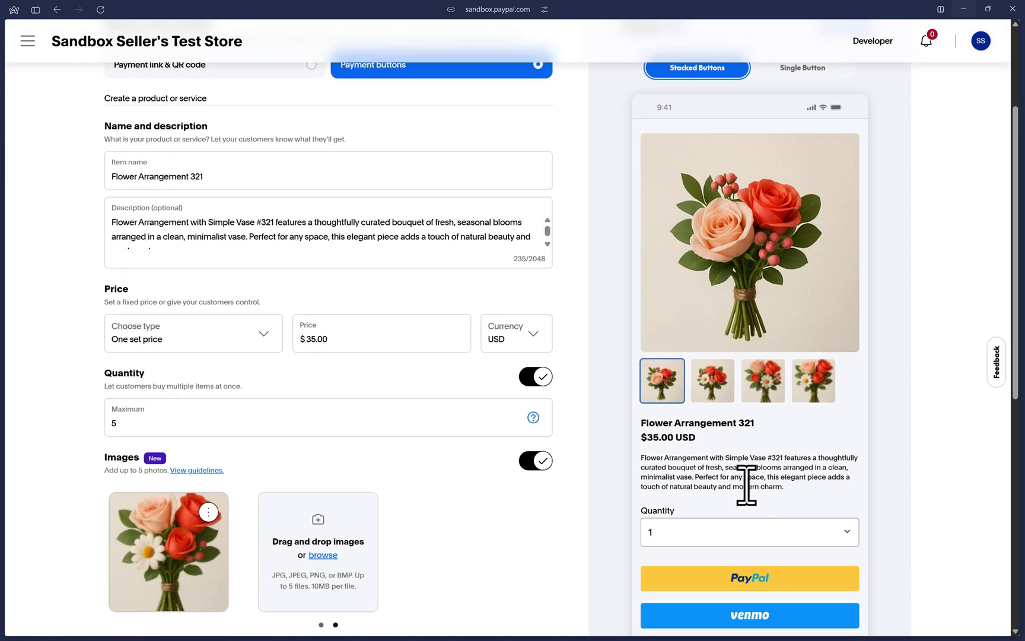
scroll(617, 516, "down", 7)
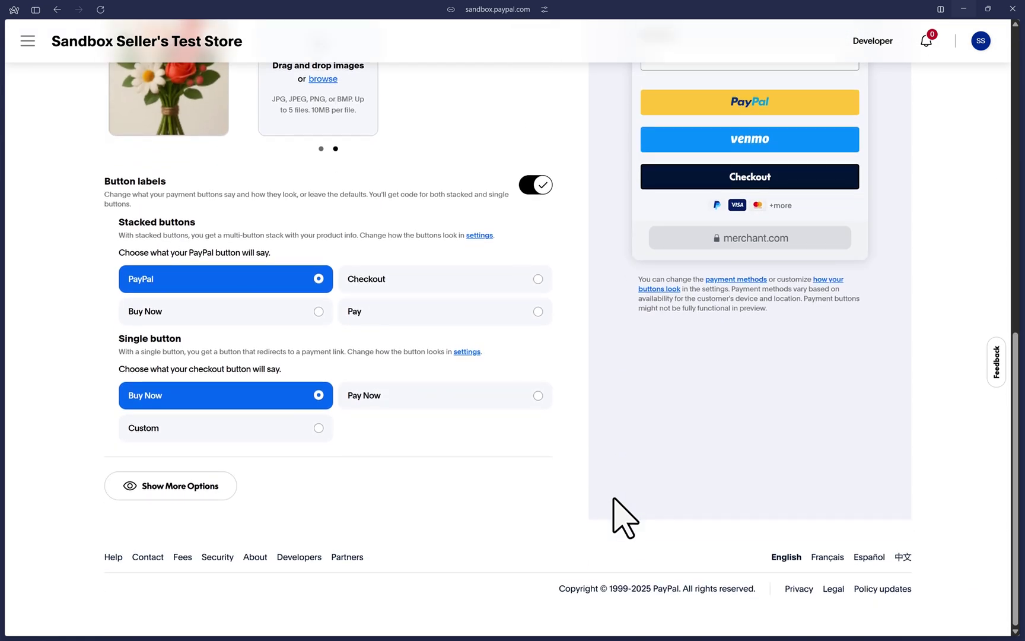
- Set the stacked PayPal button label to Pay and the single button label to Pay Now
left_click(433, 280)
left_click(242, 311)
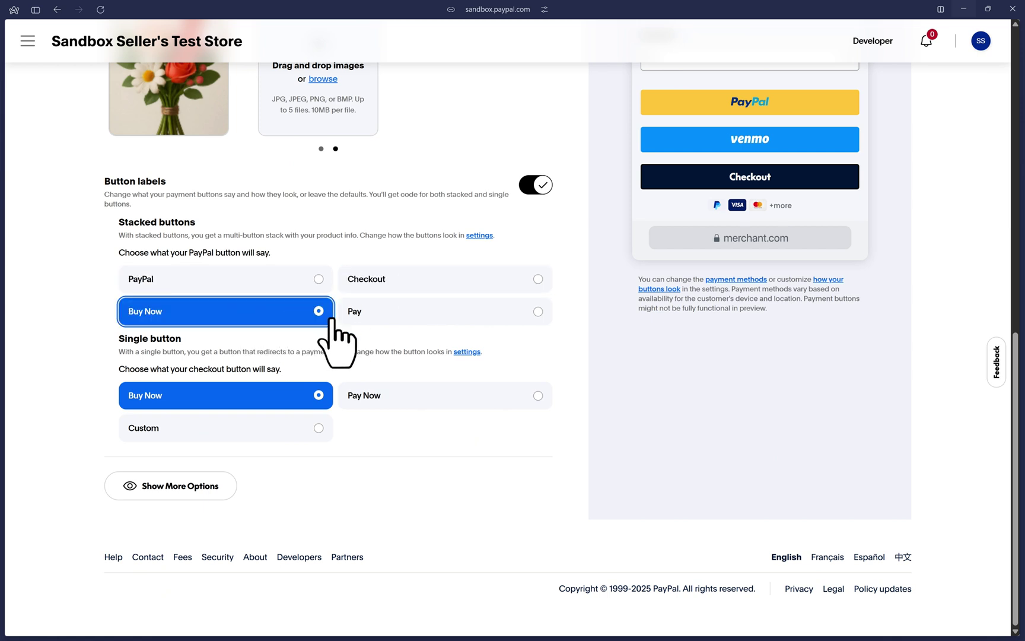
left_click(368, 313)
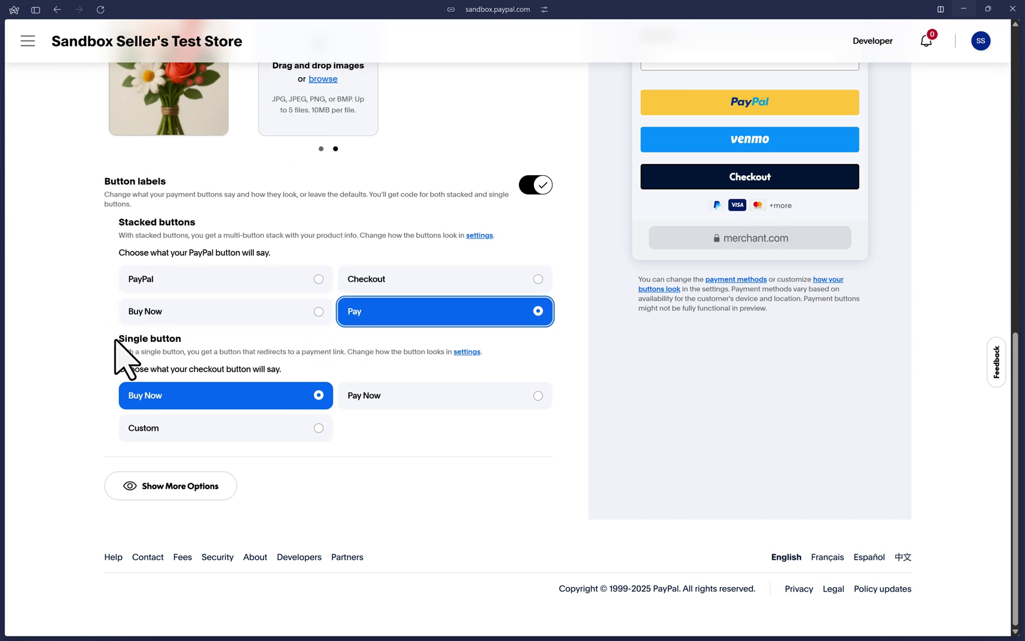
left_click_drag(117, 339, 192, 333)
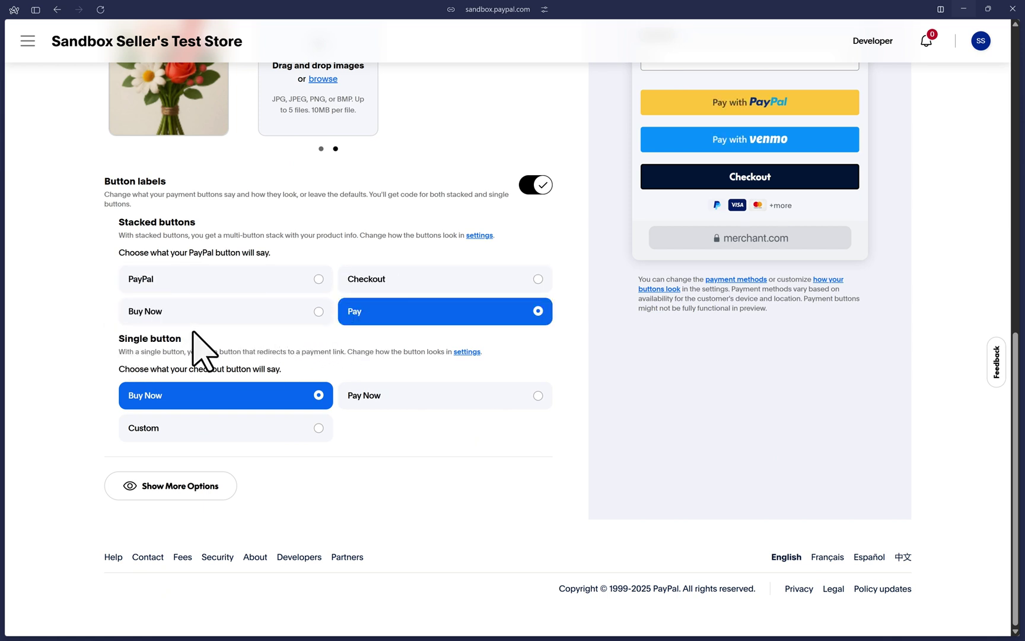
left_click(378, 396)
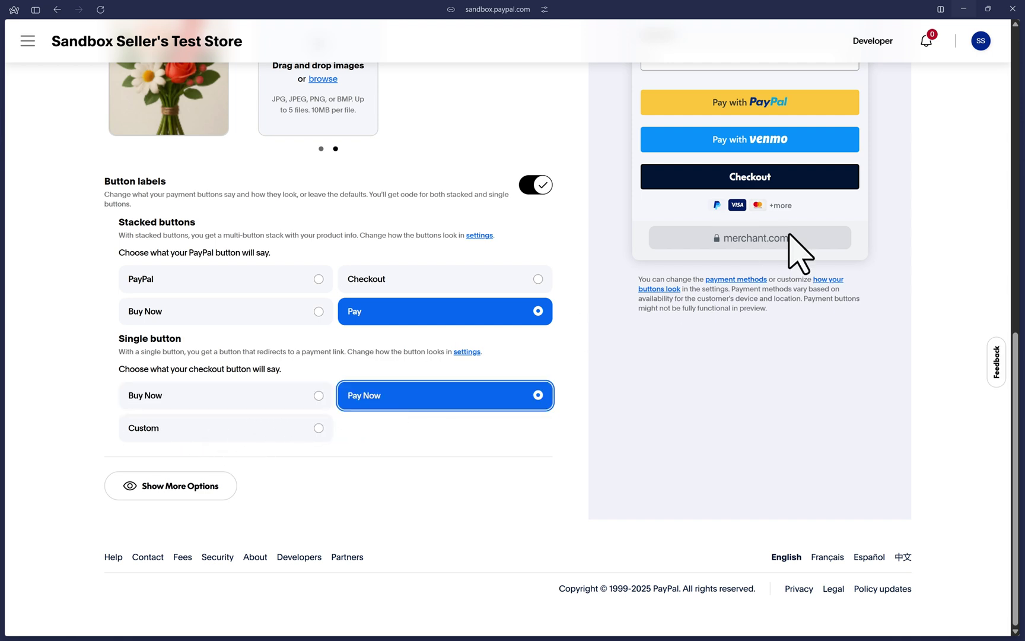
- Preview the single button and give it the custom checkout label 'Get Your Flowers'
scroll(790, 248, "up", 10)
left_click(792, 232)
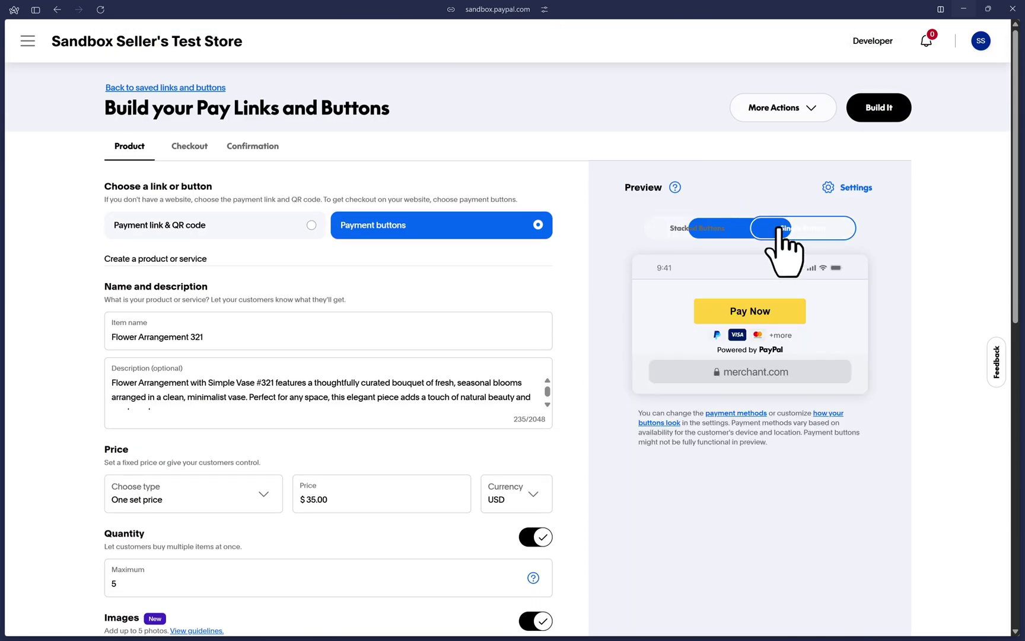
scroll(719, 332, "down", 3)
scroll(727, 348, "down", 7)
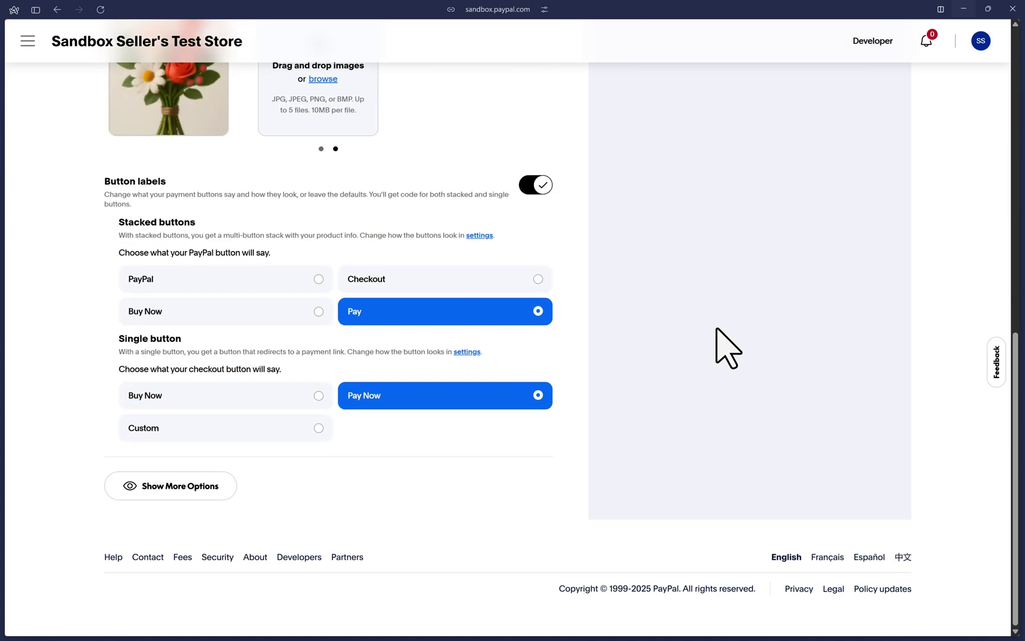
left_click(243, 428)
left_click(217, 465)
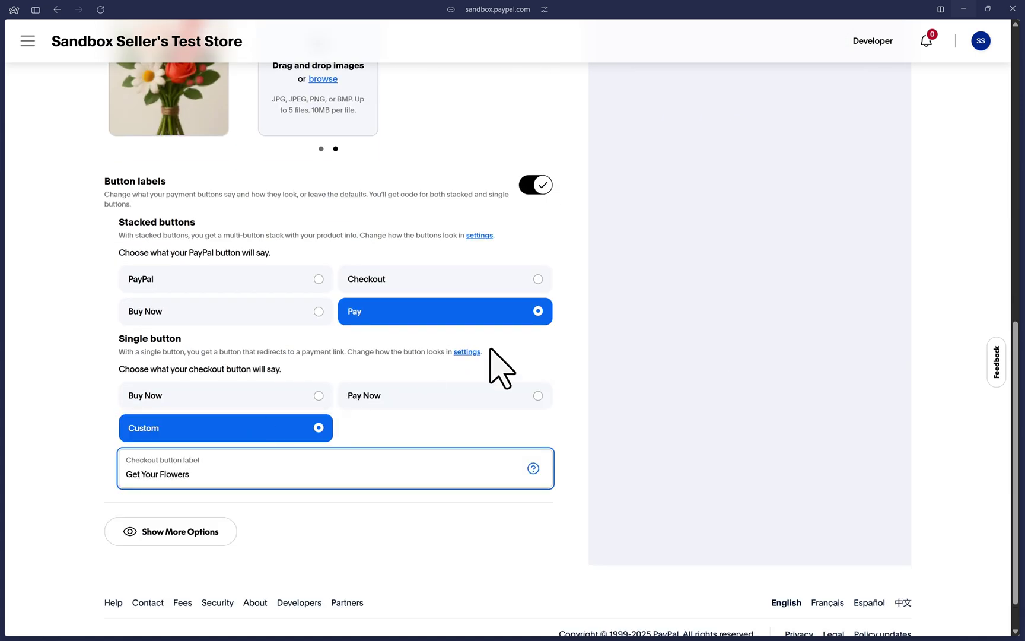
scroll(785, 165, "up", 10)
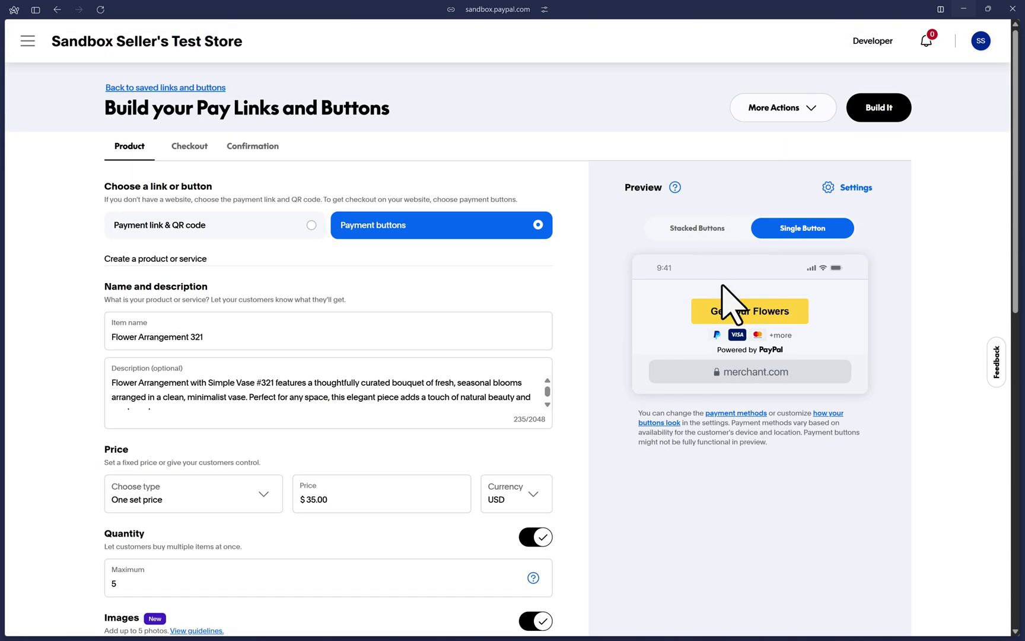
scroll(623, 356, "down", 10)
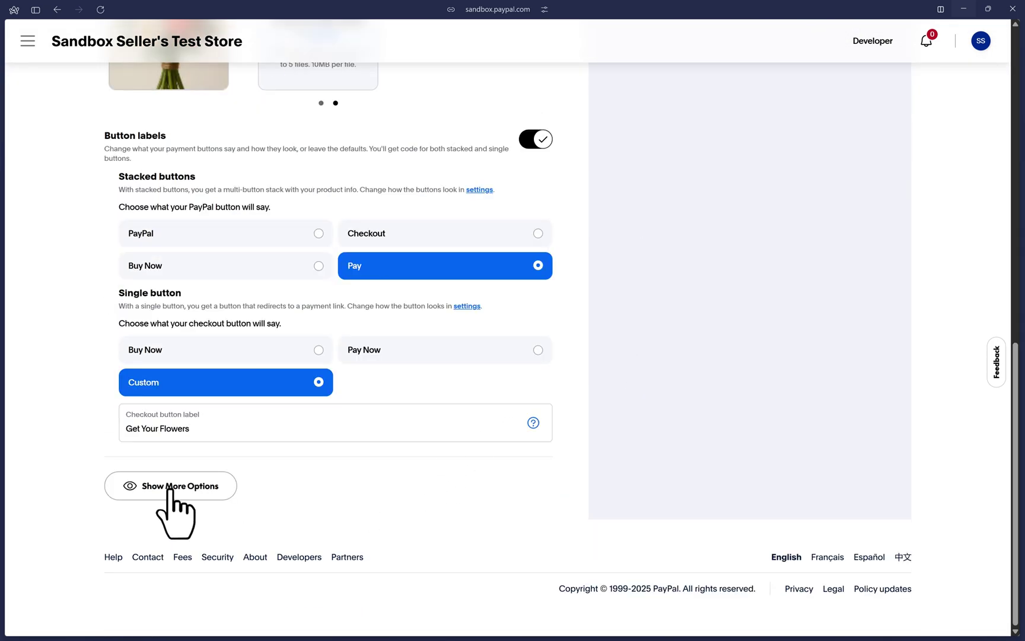
- Add a required customer note labelled 'Apartment Gate Code' under More Options
left_click(160, 485)
scroll(629, 451, "down", 1)
scroll(628, 450, "down", 2)
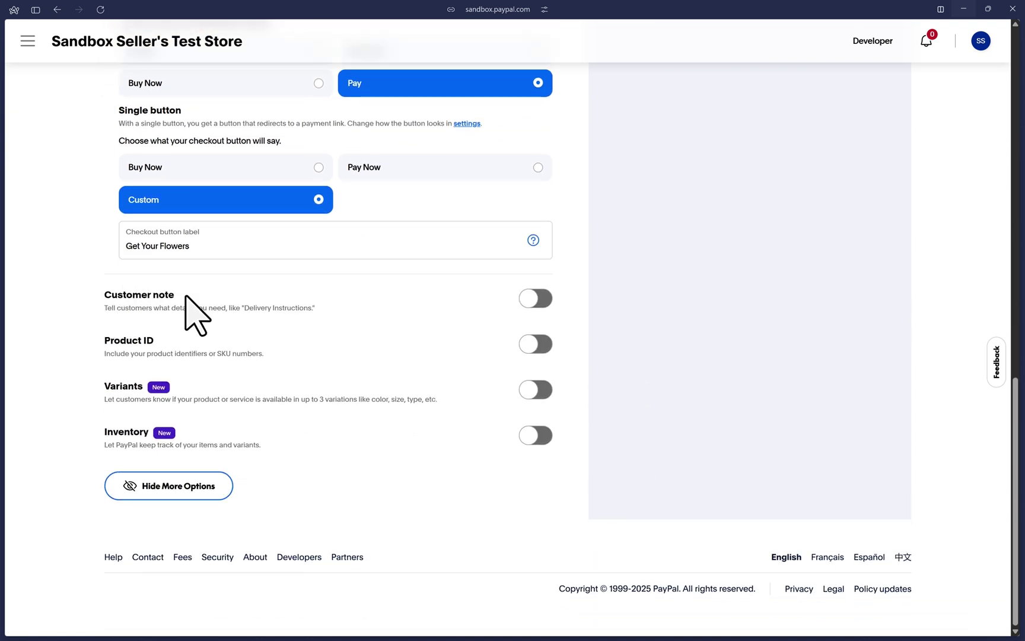
left_click(536, 299)
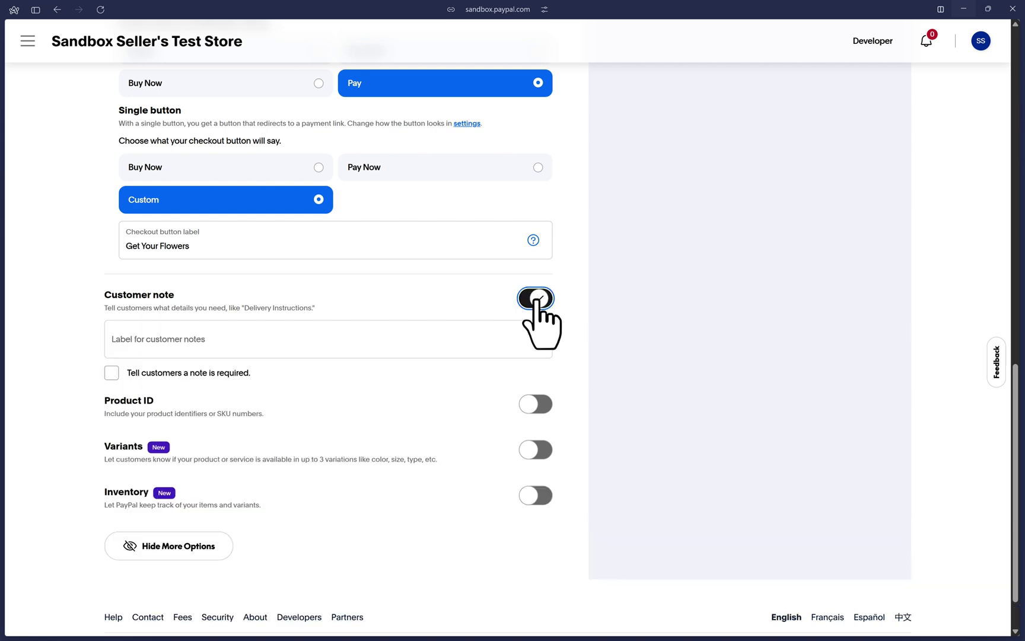
left_click(144, 339)
type("Apartment Gate Code")
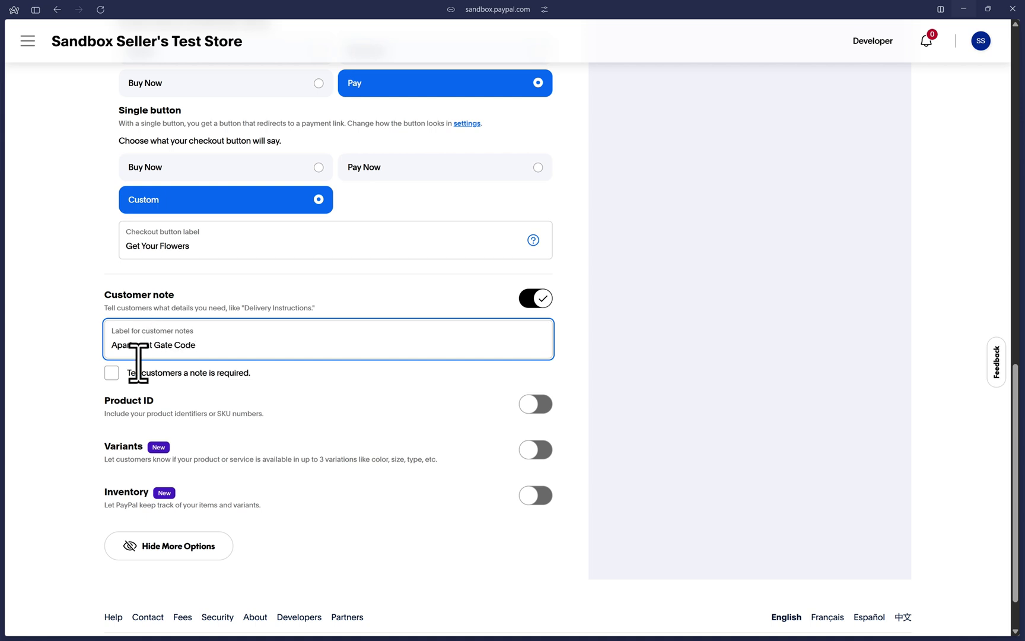
left_click(112, 372)
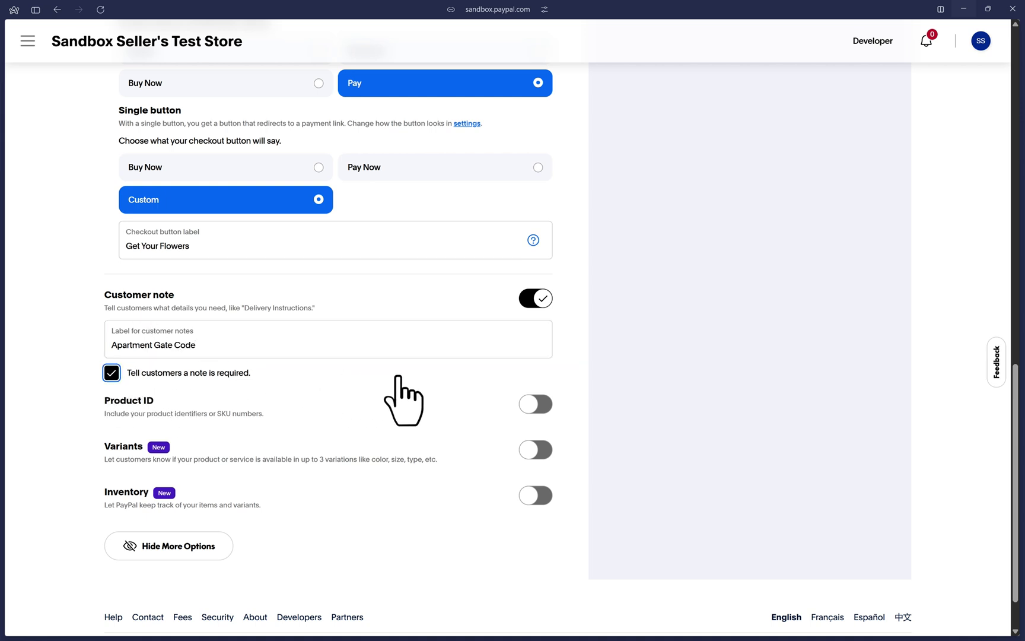
- Enable Product ID and set it to FLOWERS321
left_click(540, 405)
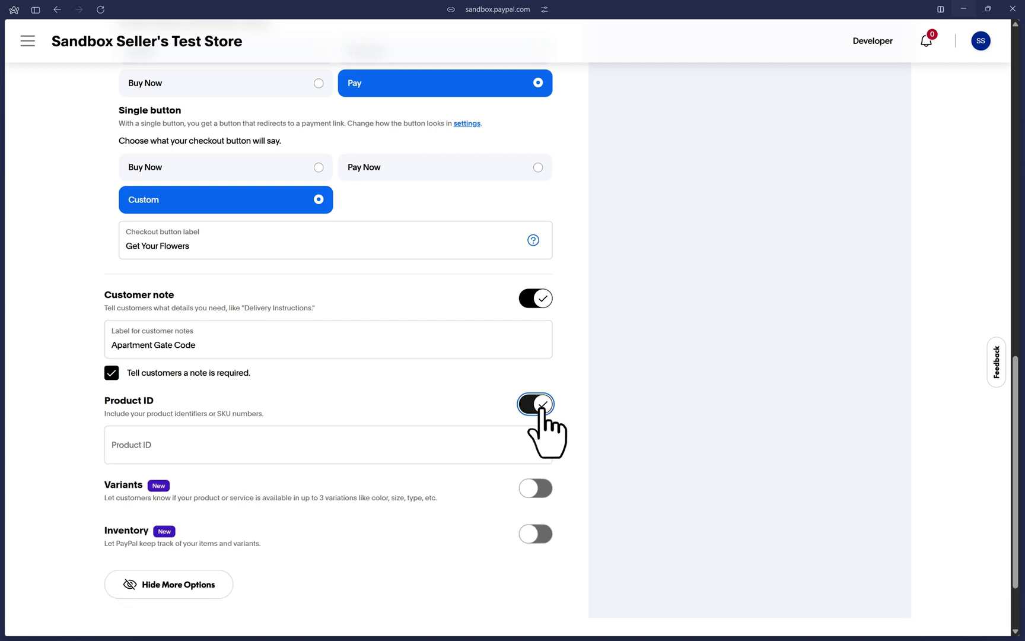
scroll(543, 415, "down", 2)
left_click(340, 352)
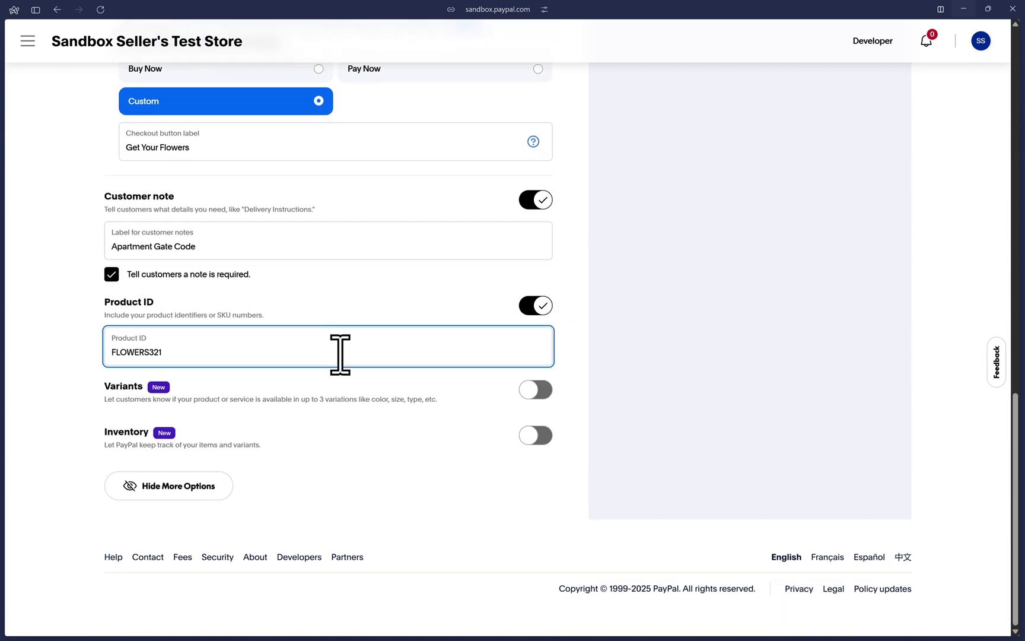
left_click(89, 409)
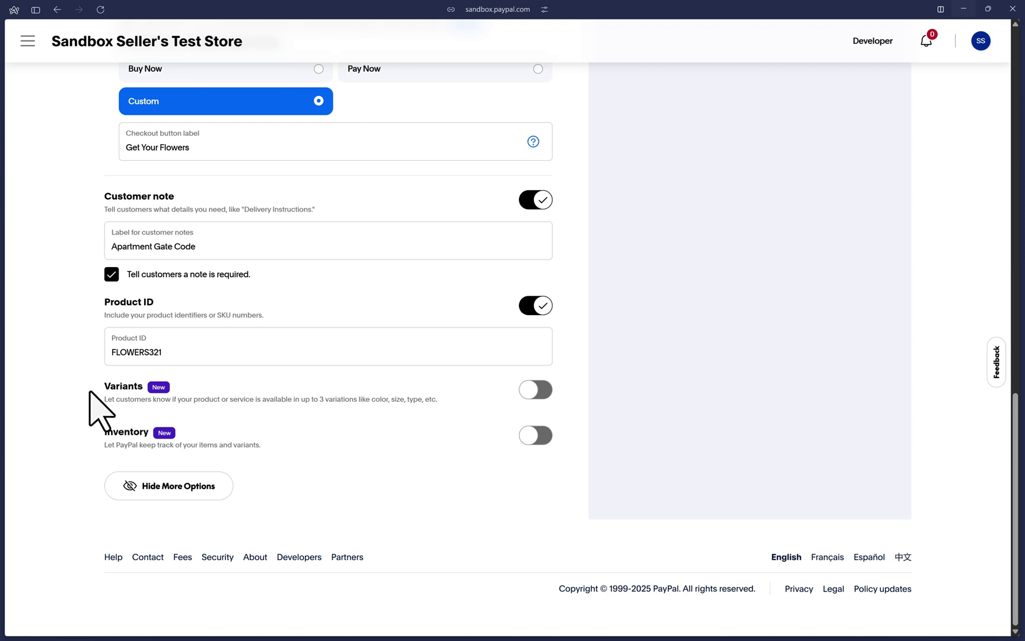
- Turn on variants, name the first one Color Theme, and enable per-variant pricing
left_click(545, 392)
scroll(549, 407, "down", 3)
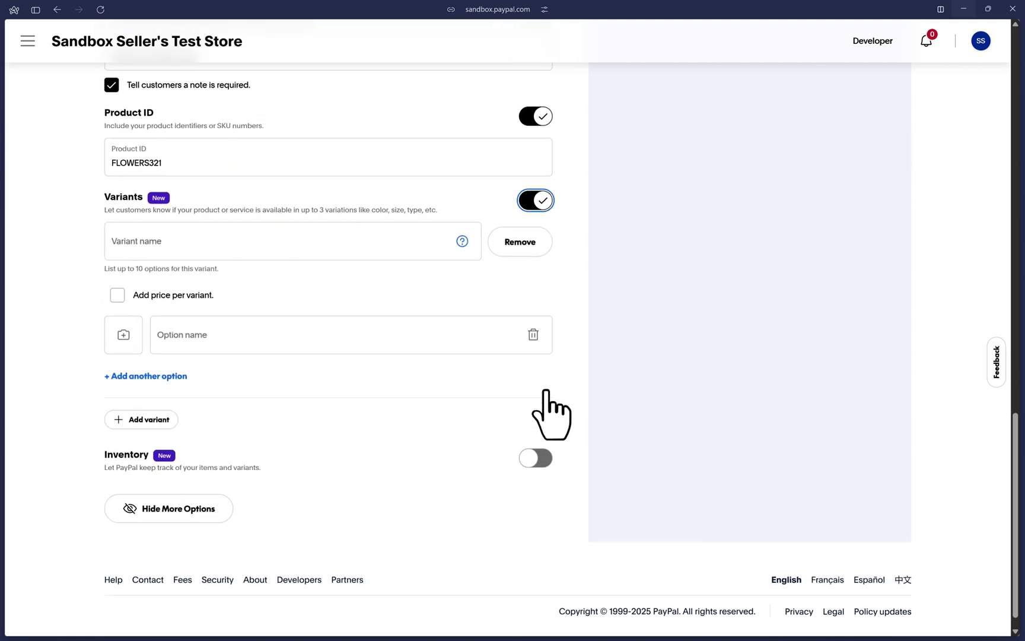
left_click(163, 240)
left_click(196, 279)
left_click(84, 295)
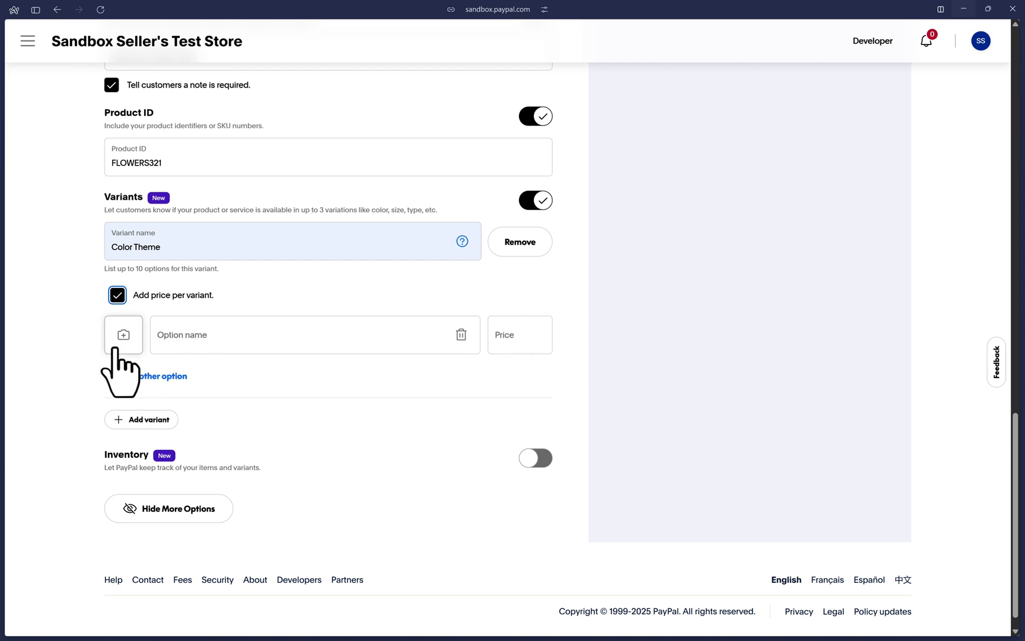
- Add option BLUE with the blue flower image, priced 40
left_click(175, 338)
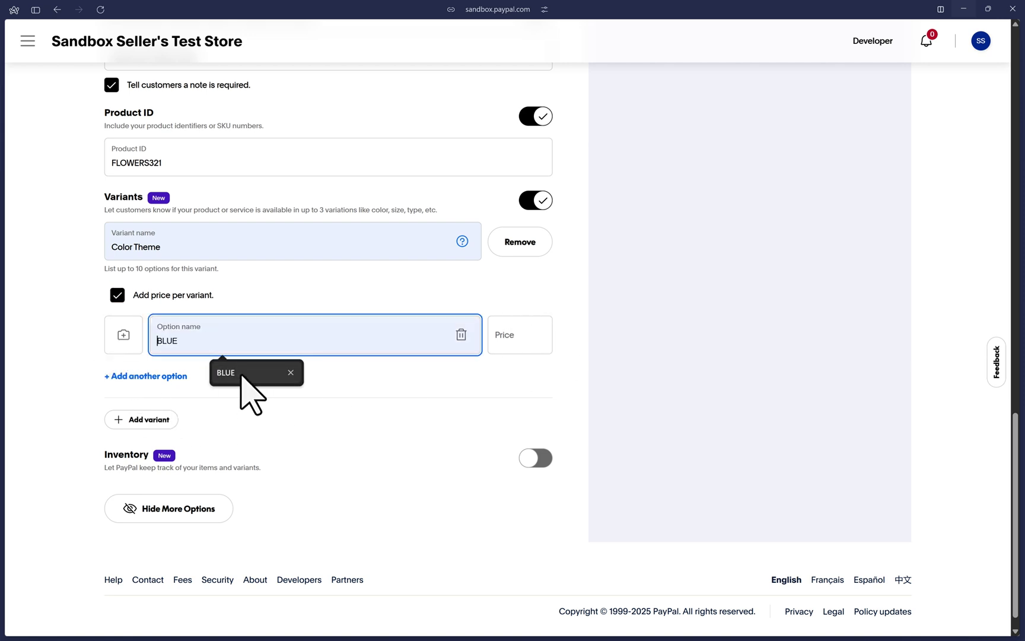
left_click(243, 372)
left_click(123, 339)
double_click(668, 240)
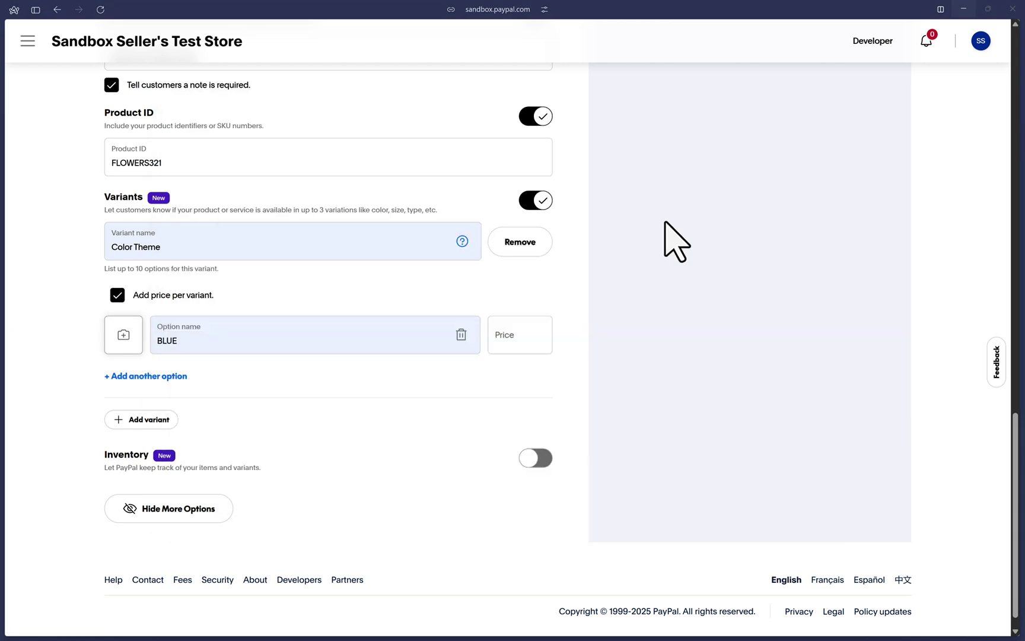
left_click(511, 341)
type("40")
- Add option MIXED with the orange flower image, priced 37
left_click(175, 376)
left_click(183, 387)
left_click(244, 418)
left_click(125, 381)
double_click(590, 268)
left_click(512, 383)
type("37")
key("Tab")
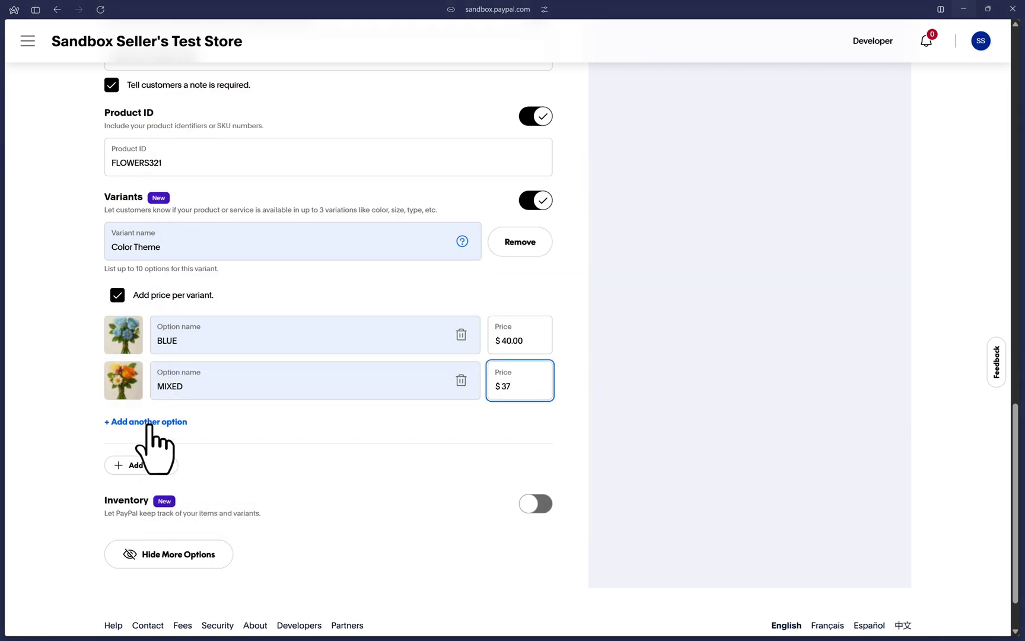
- Add option PEACH with its flower image, priced 35
left_click(150, 422)
left_click(125, 425)
double_click(796, 213)
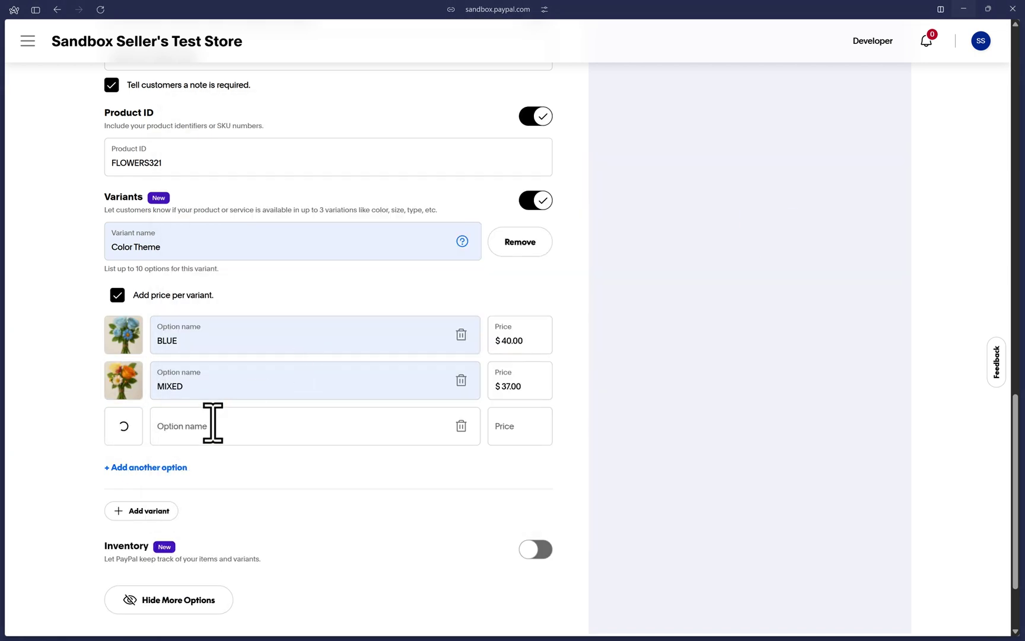
left_click(207, 425)
left_click(284, 466)
left_click(522, 425)
type("35")
- Add option PURPLE with the purple flower image, priced 40
scroll(521, 426, "down", 2)
left_click(148, 366)
left_click(201, 377)
left_click(210, 412)
left_click(124, 374)
double_click(355, 283)
left_click(516, 373)
type("40")
left_click(580, 392)
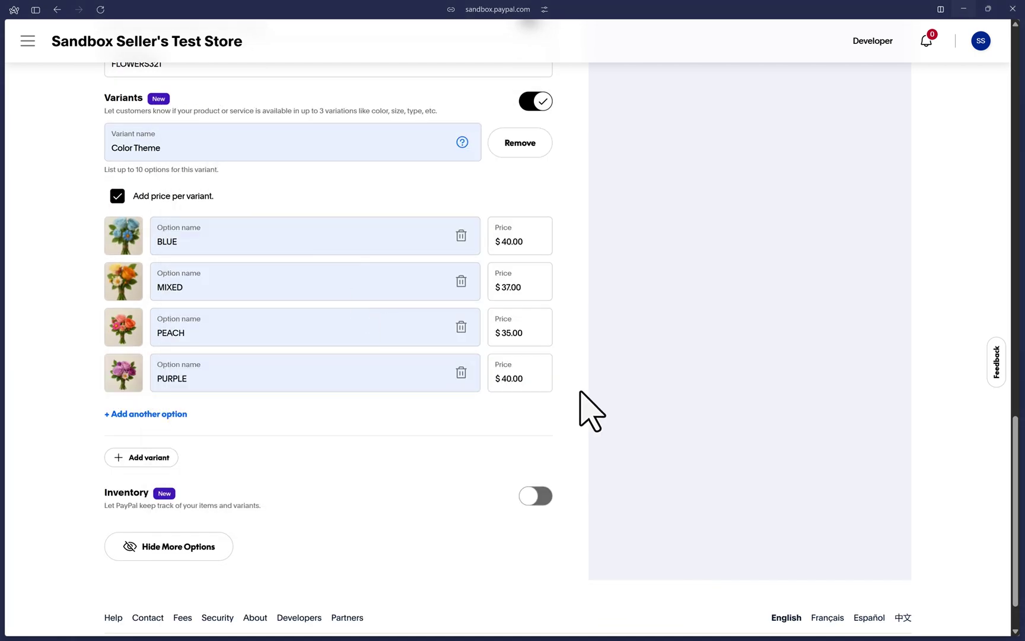
- Add a second variant VASE COLOR with options BLACK, CLEAR and WHITE
left_click(145, 458)
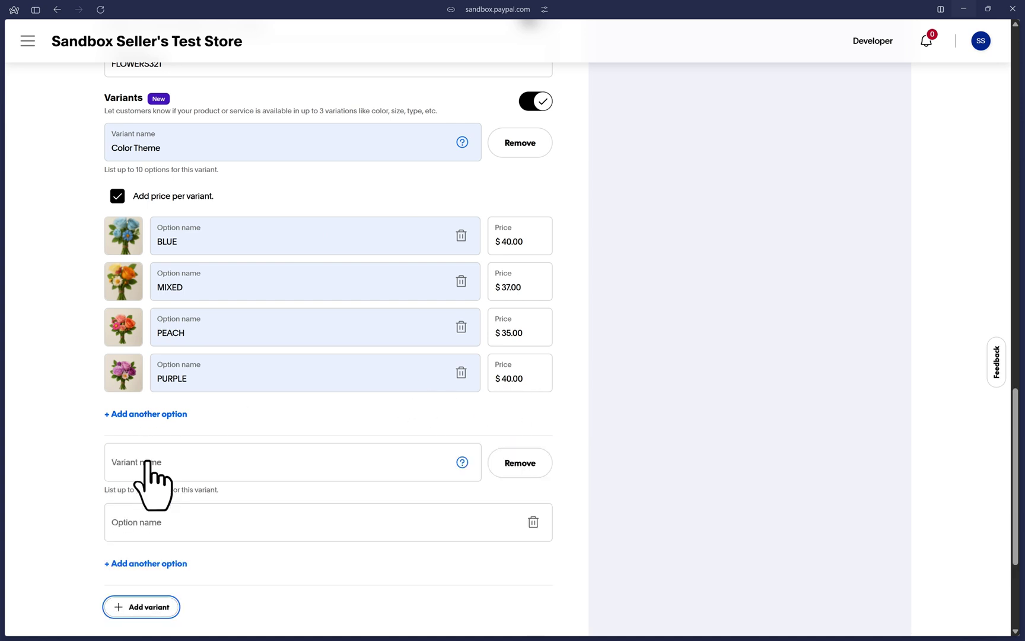
left_click(151, 462)
left_click(201, 499)
scroll(201, 499, "down", 2)
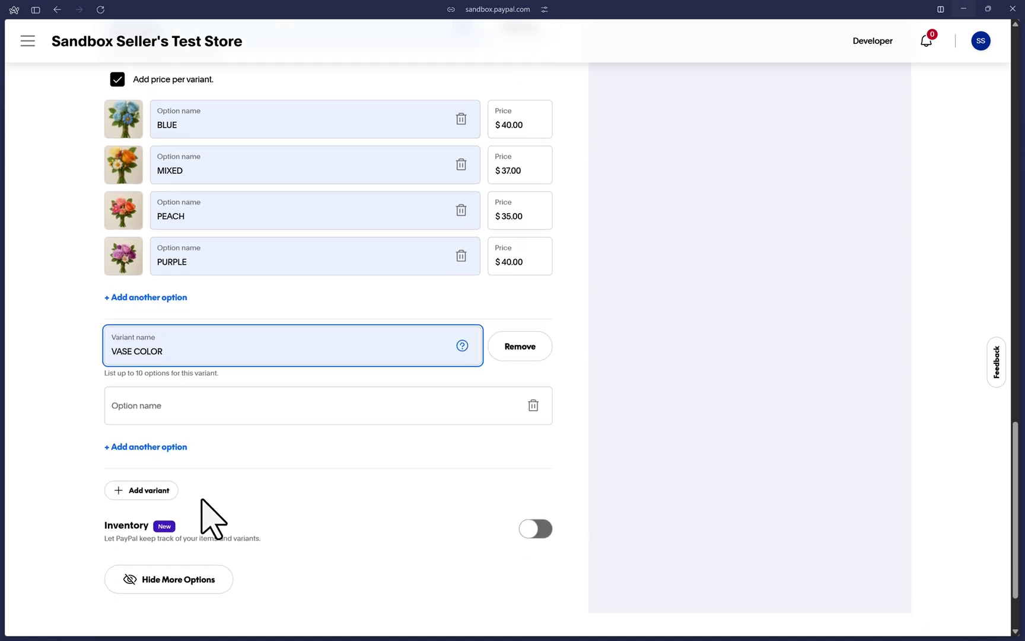
left_click(165, 405)
left_click(196, 444)
left_click(156, 447)
left_click(178, 460)
left_click(193, 483)
left_click(164, 492)
left_click(172, 491)
left_click(202, 534)
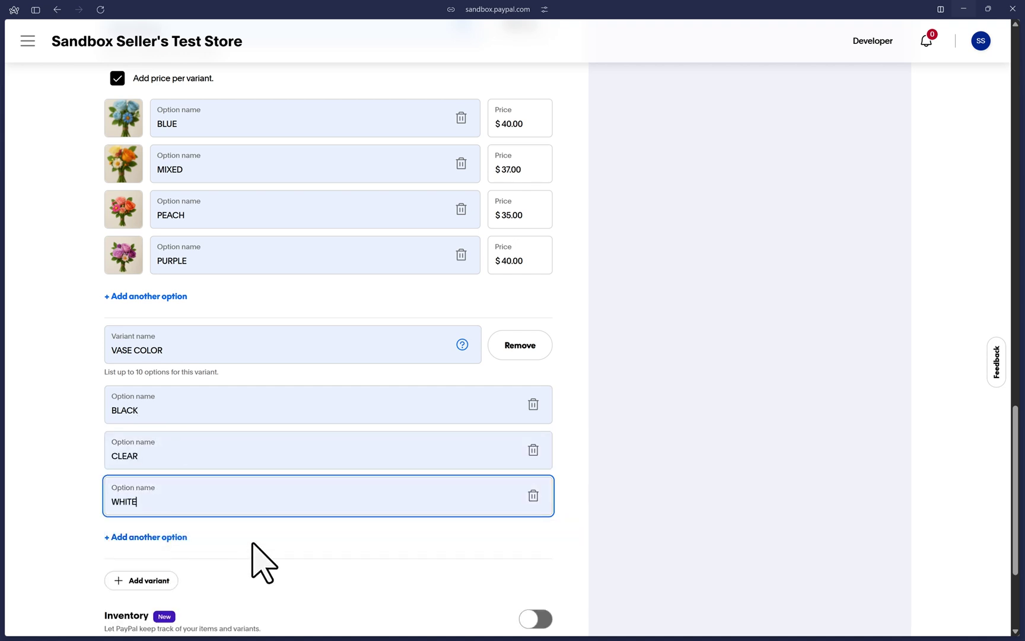
scroll(261, 561, "down", 3)
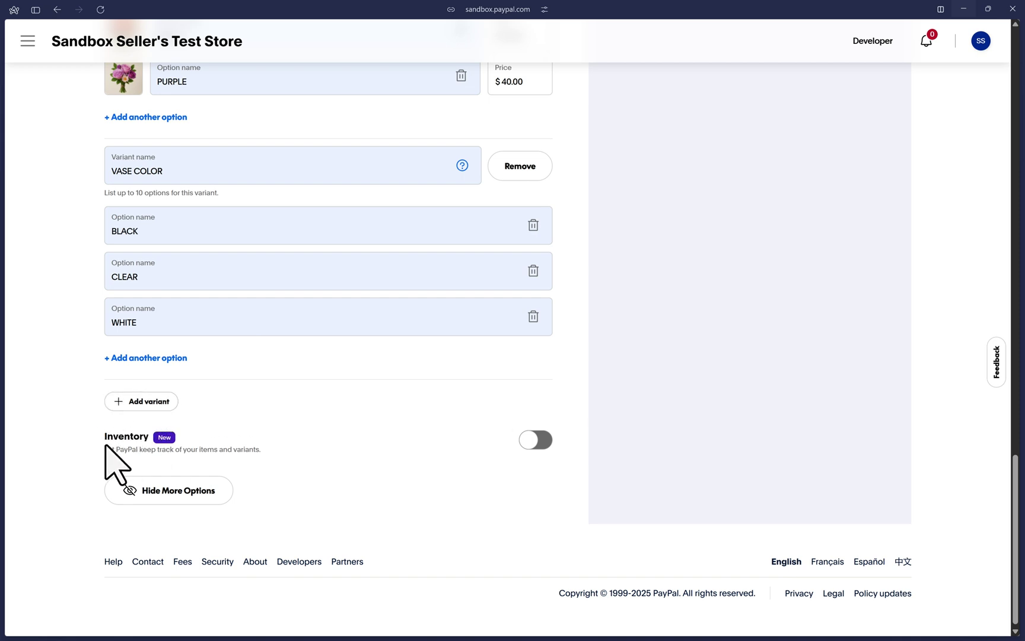
- Turn on inventory tracking, stock BLUE, MIXED, PEACH at 10 and PURPLE at 15, allowing out-of-stock purchases
left_click(539, 442)
scroll(540, 451, "down", 3)
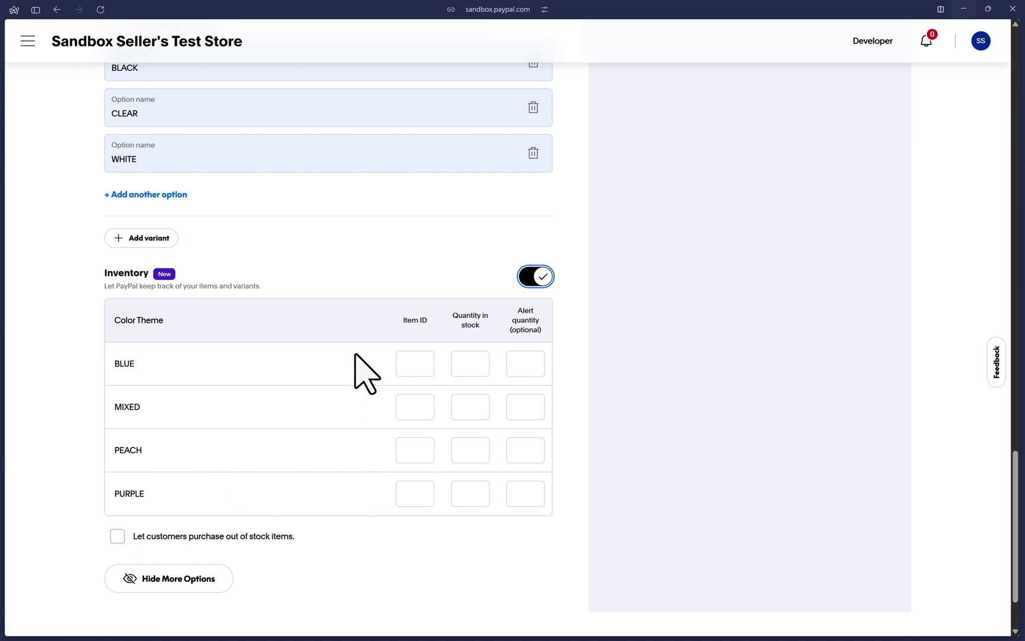
left_click(419, 363)
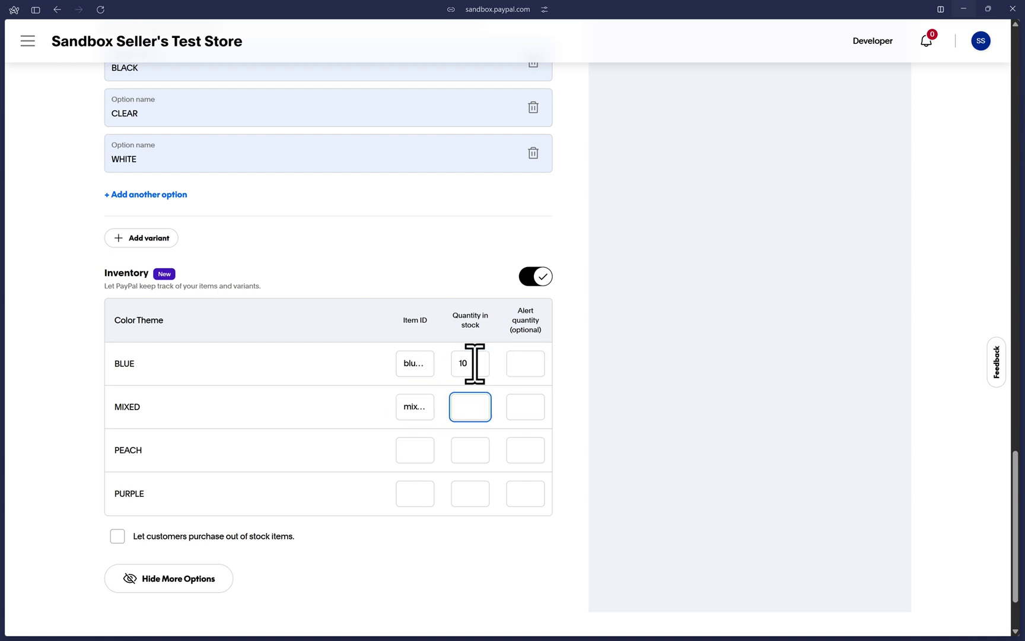
type("10")
left_click(415, 448)
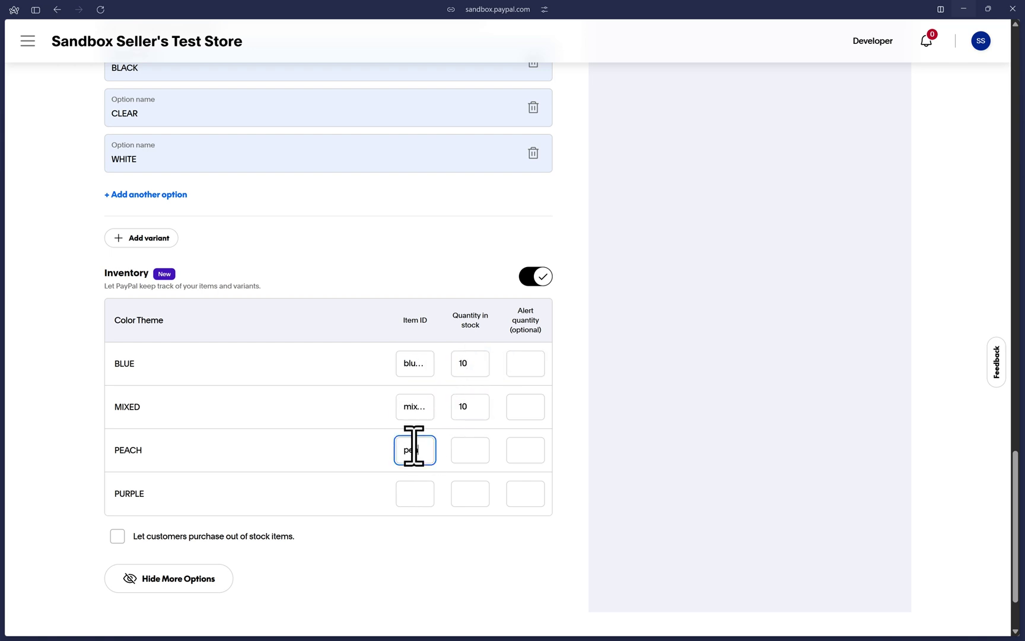
left_click(468, 449)
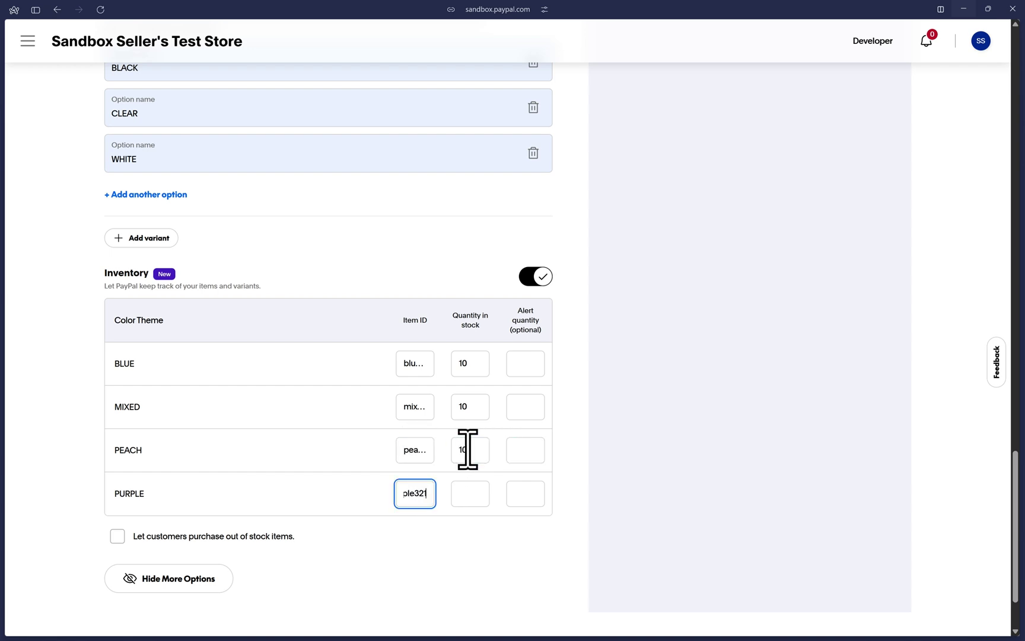
left_click(469, 495)
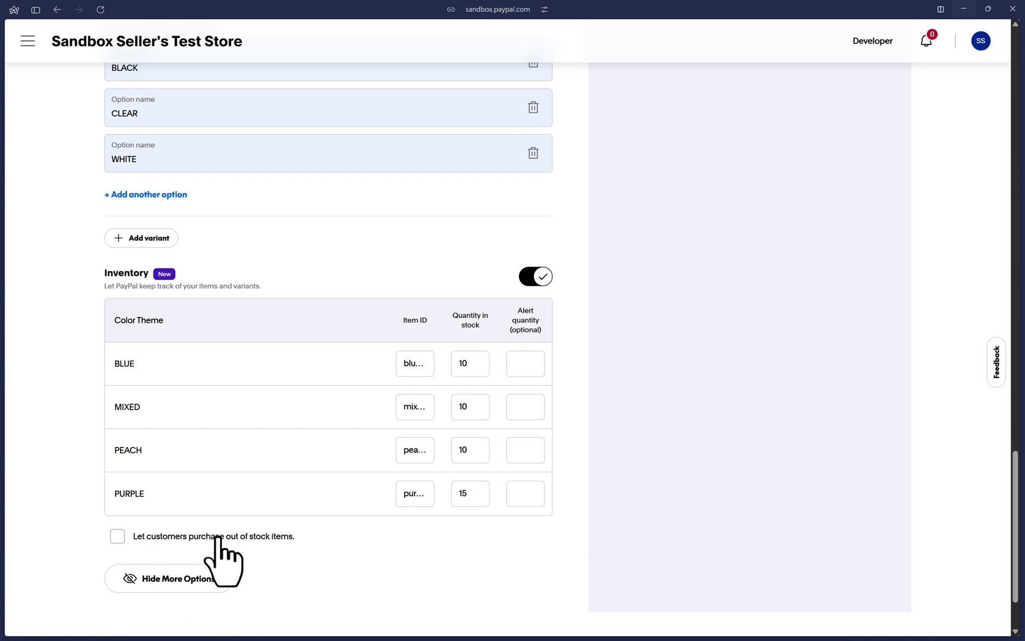
left_click(150, 541)
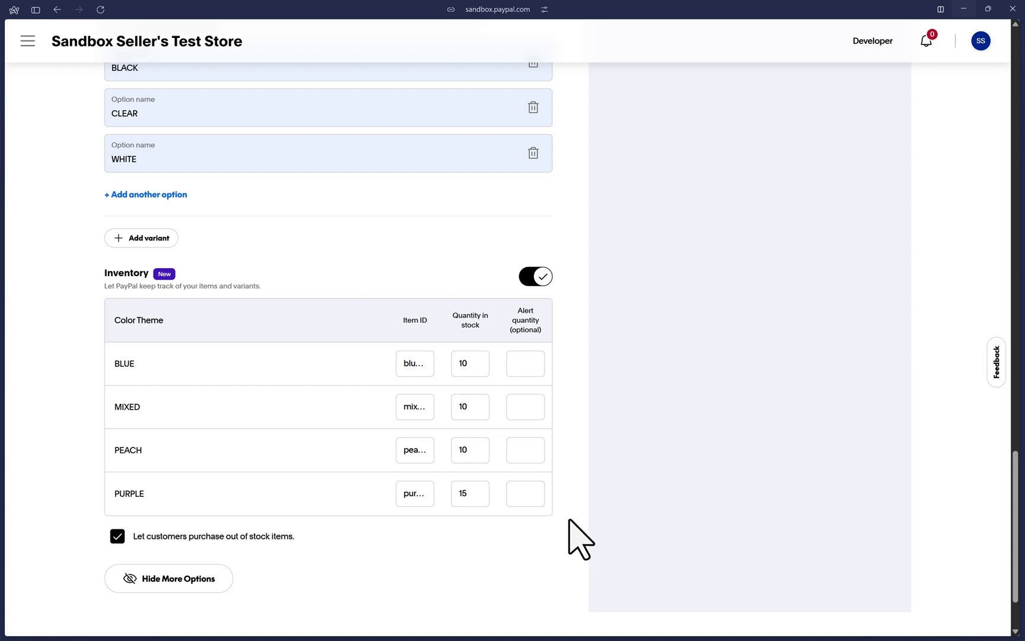
scroll(578, 539, "up", 13)
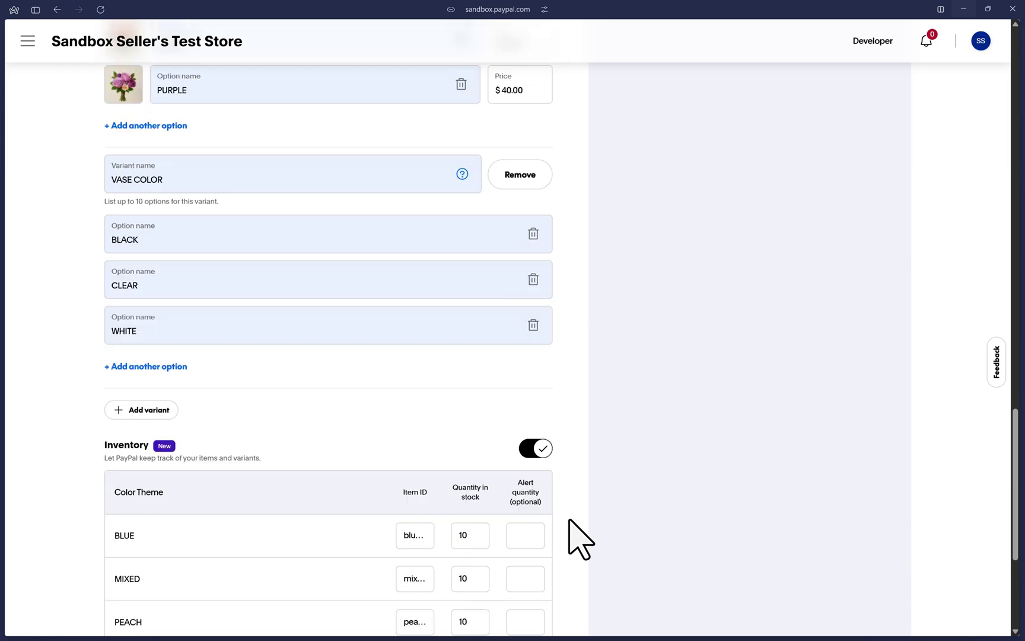
- Switch the price type to letting customers set their own price
scroll(569, 528, "up", 10)
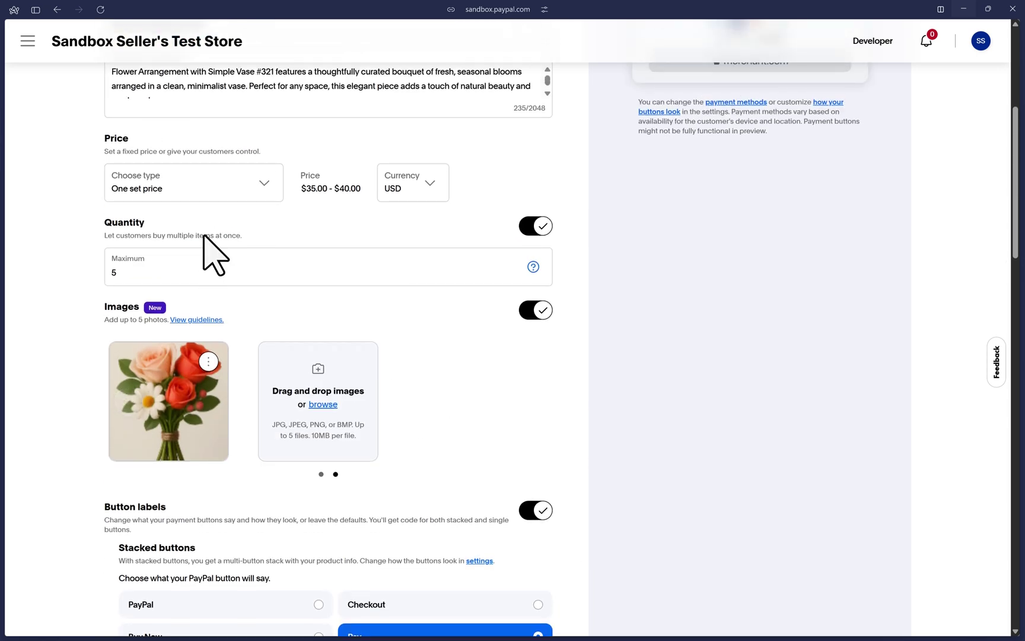
left_click(158, 191)
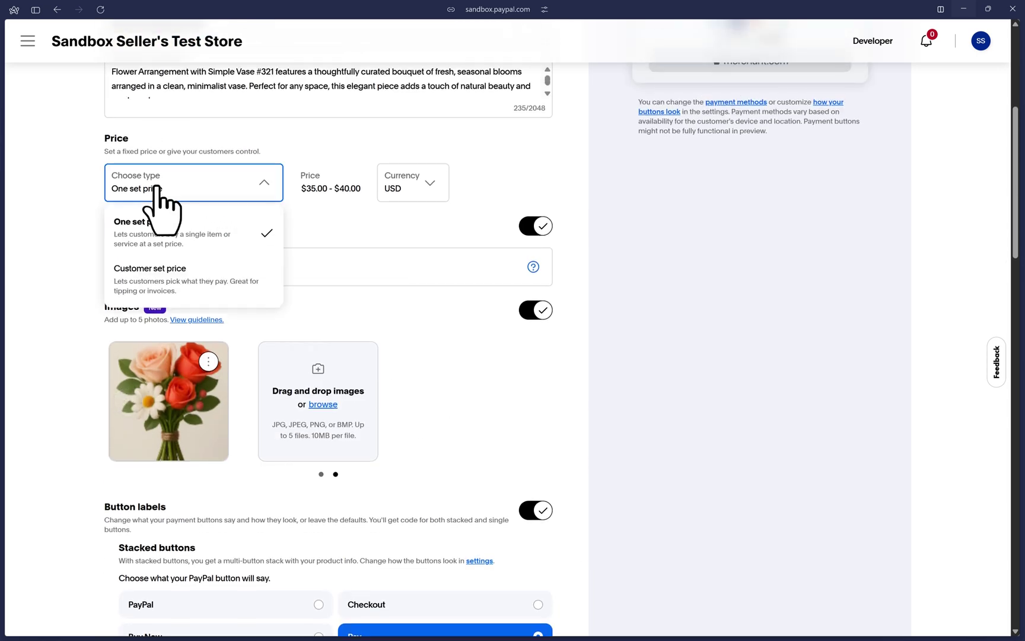
left_click(191, 284)
scroll(196, 302, "down", 10)
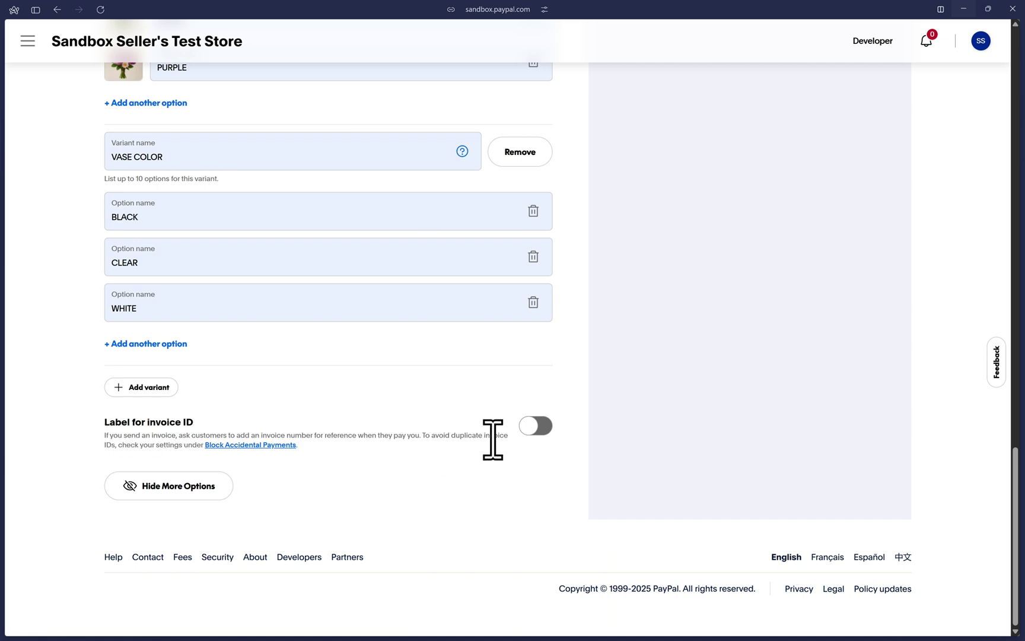
- Turn on the invoice ID label 'My Invoice ID' and mark it required
left_click(536, 427)
left_click(536, 427)
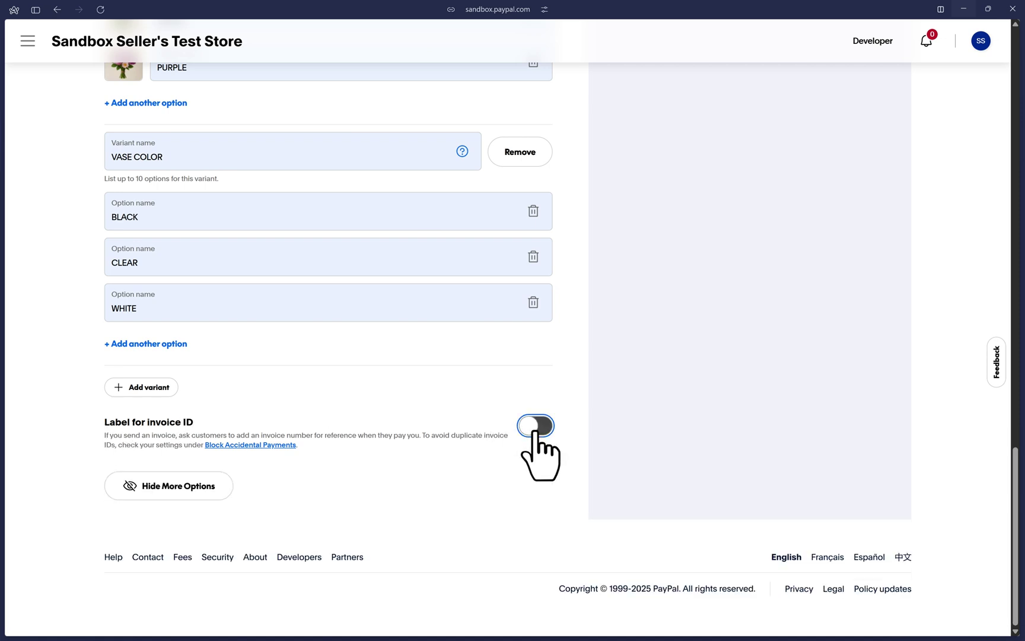
left_click(535, 427)
scroll(542, 450, "down", 1)
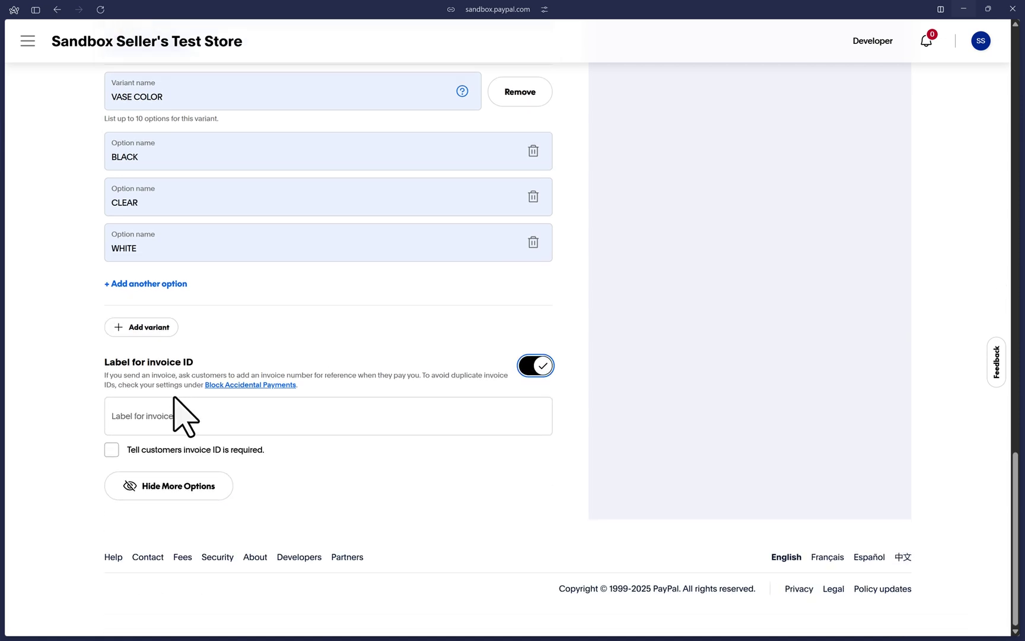
left_click(140, 424)
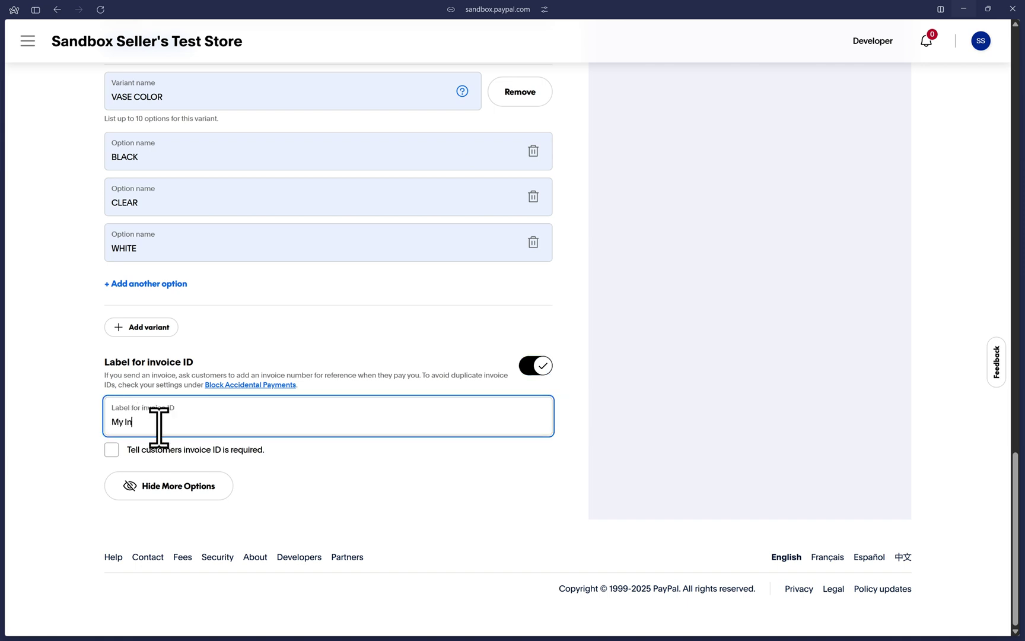
left_click(112, 449)
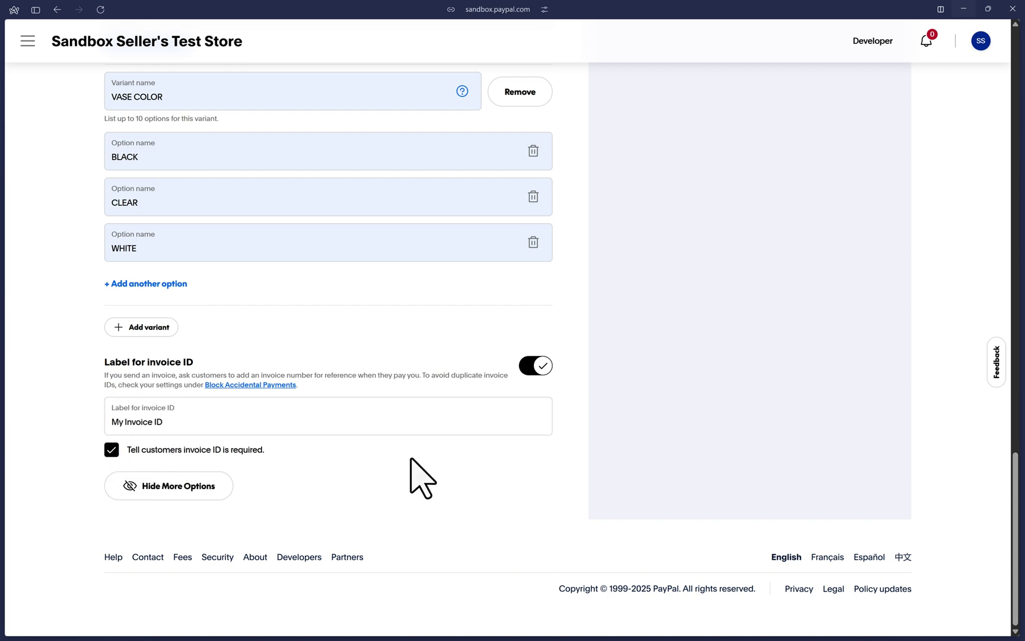
- Return the price type to One set price
scroll(423, 477, "up", 15)
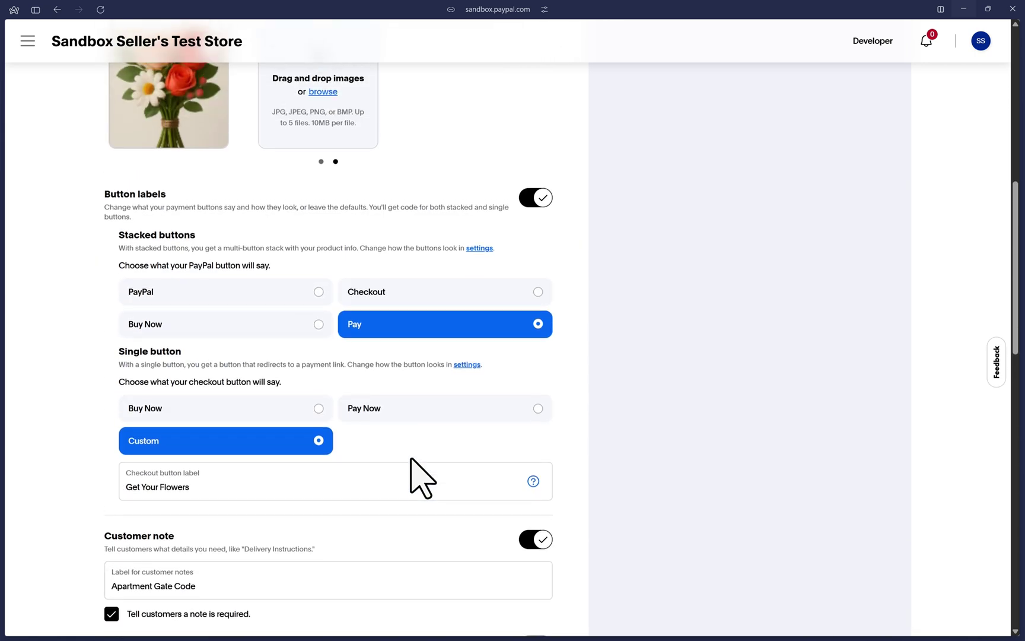
scroll(423, 477, "up", 3)
left_click(237, 108)
left_click(177, 150)
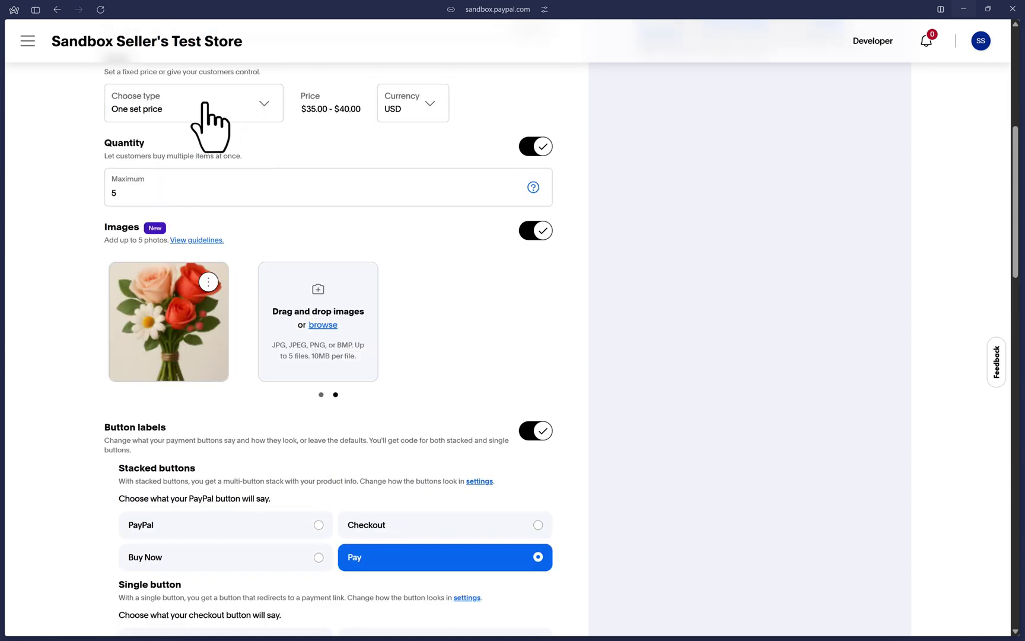
scroll(205, 104, "up", 5)
- On the Checkout tab, turn on shipping fees and choose a specific shipping fee
left_click(196, 154)
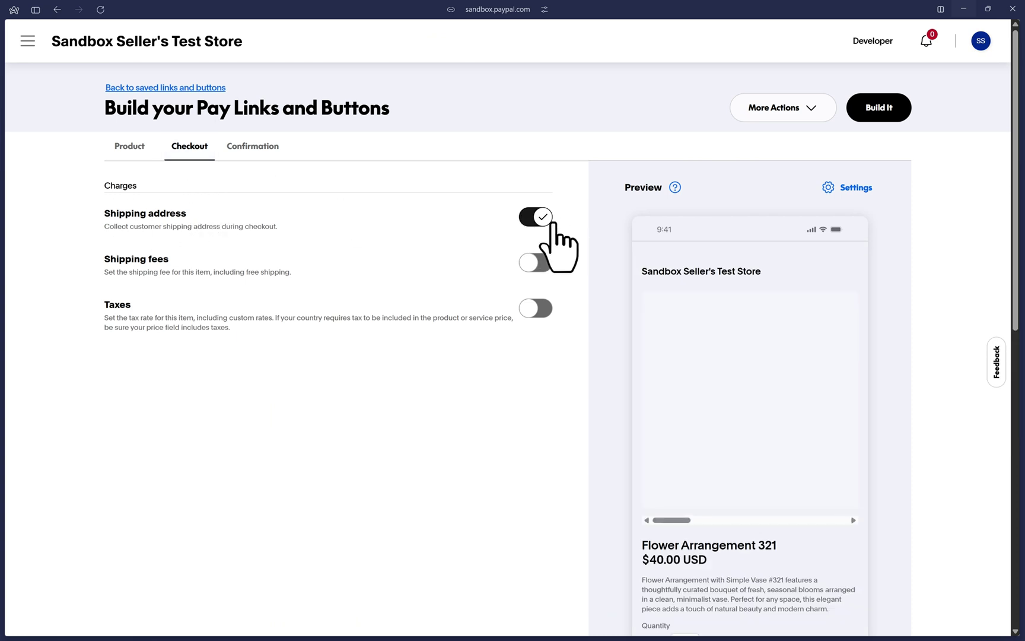
left_click(536, 218)
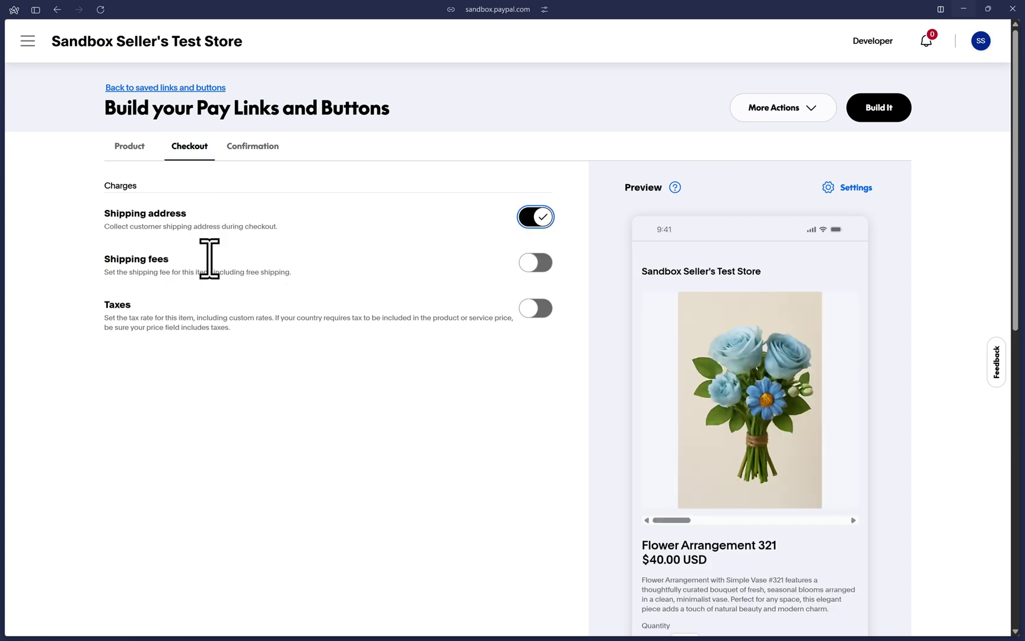
left_click(536, 262)
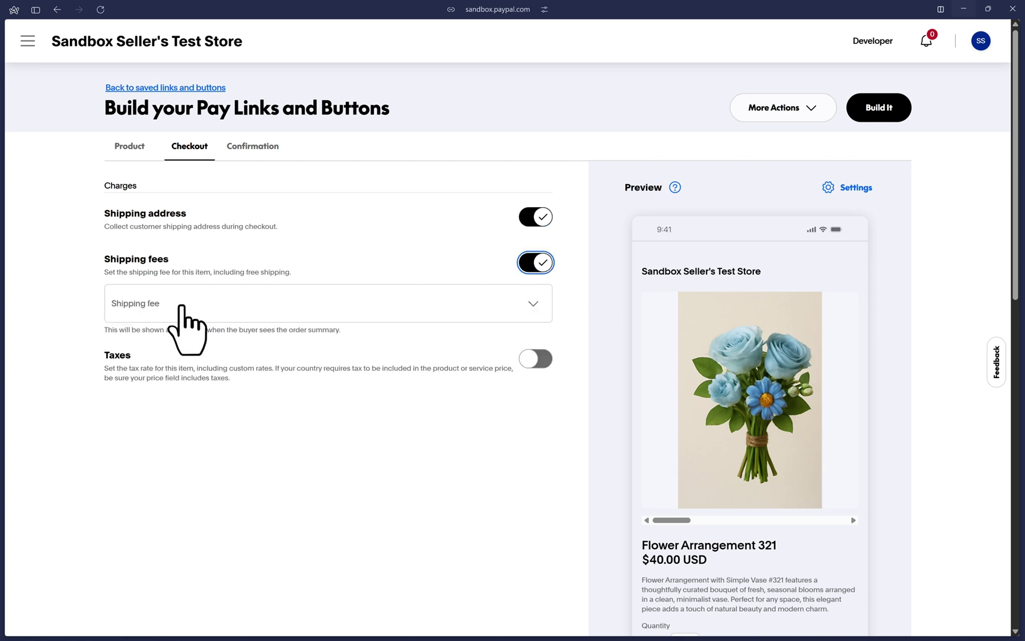
left_click(221, 303)
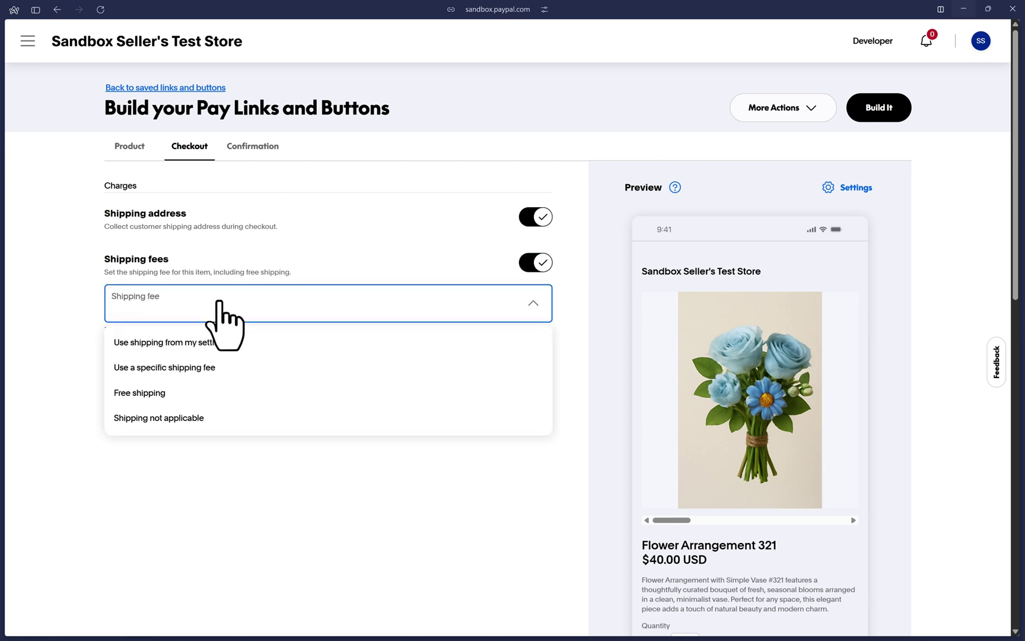
left_click(195, 343)
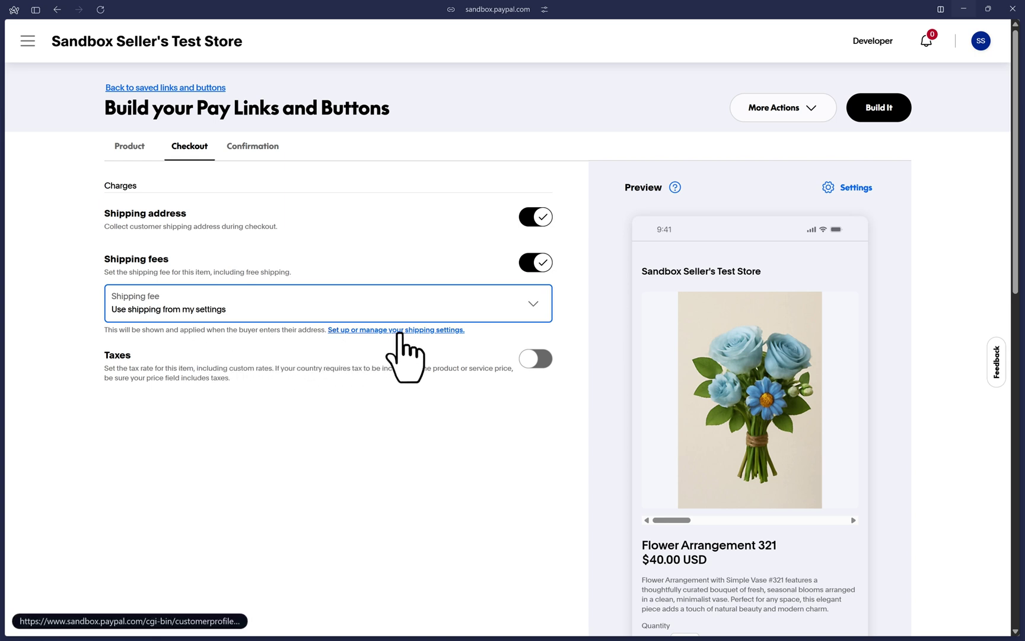
left_click(343, 306)
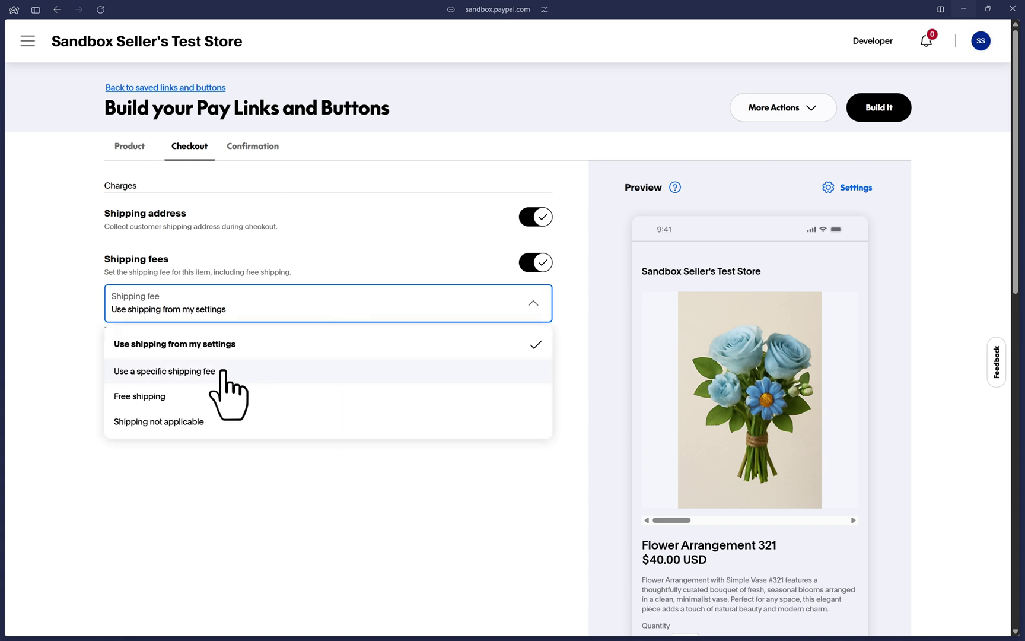
left_click(205, 372)
- Settle on a specific $25.00 shipping fee with the buyer's shipping address collected
left_click(168, 363)
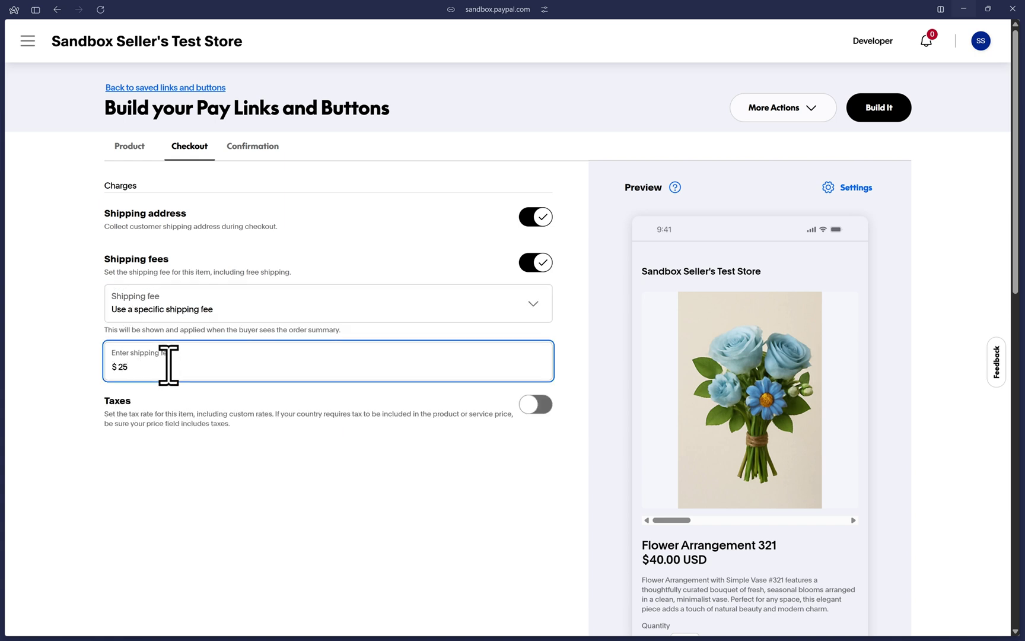
left_click(184, 309)
left_click(148, 395)
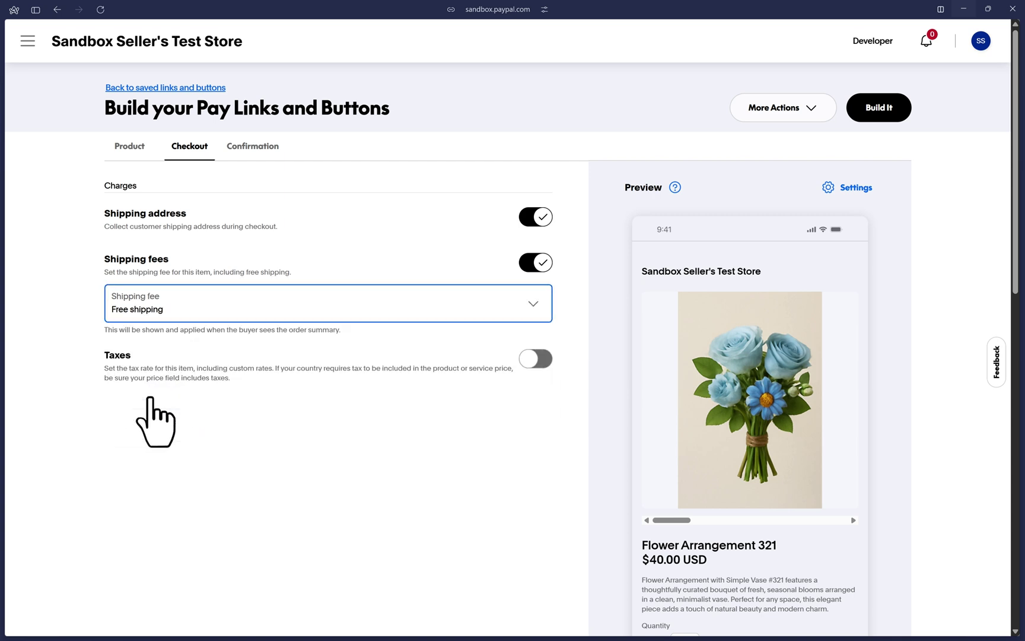
left_click(193, 313)
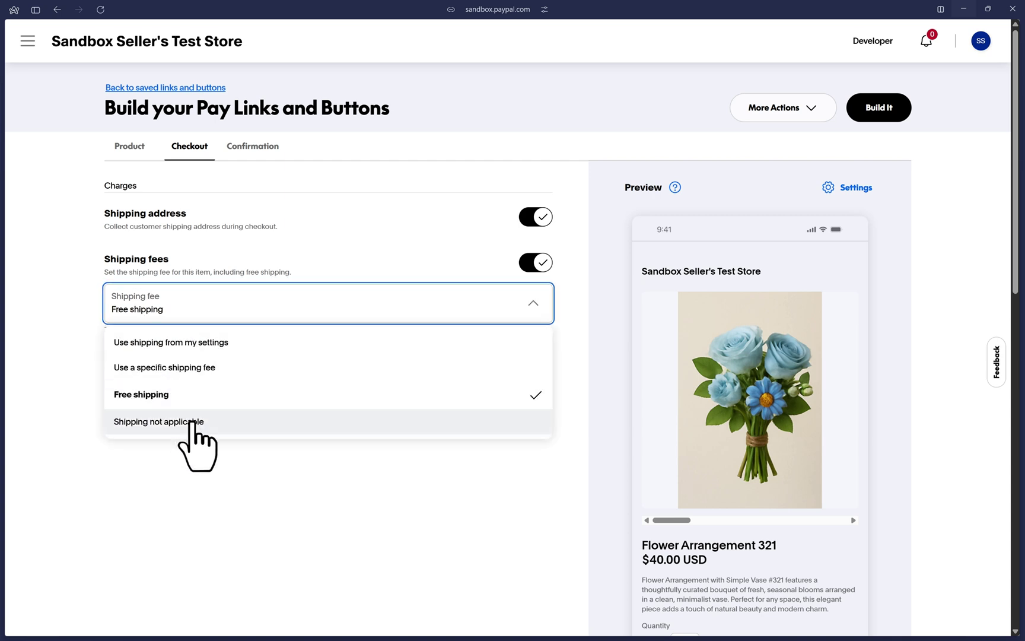
left_click(194, 421)
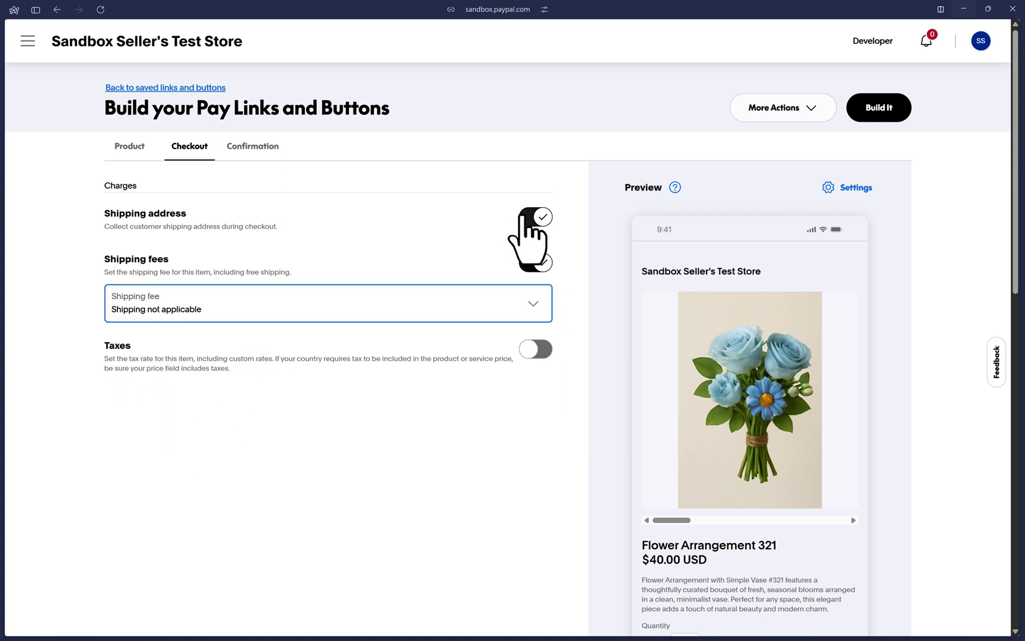
left_click(534, 218)
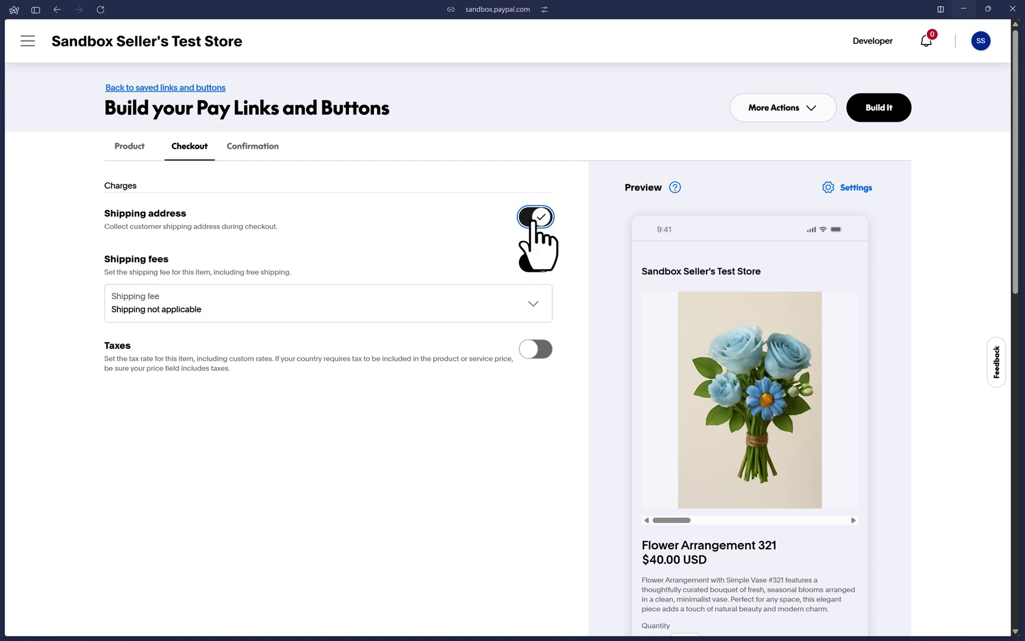
left_click(198, 306)
left_click(187, 366)
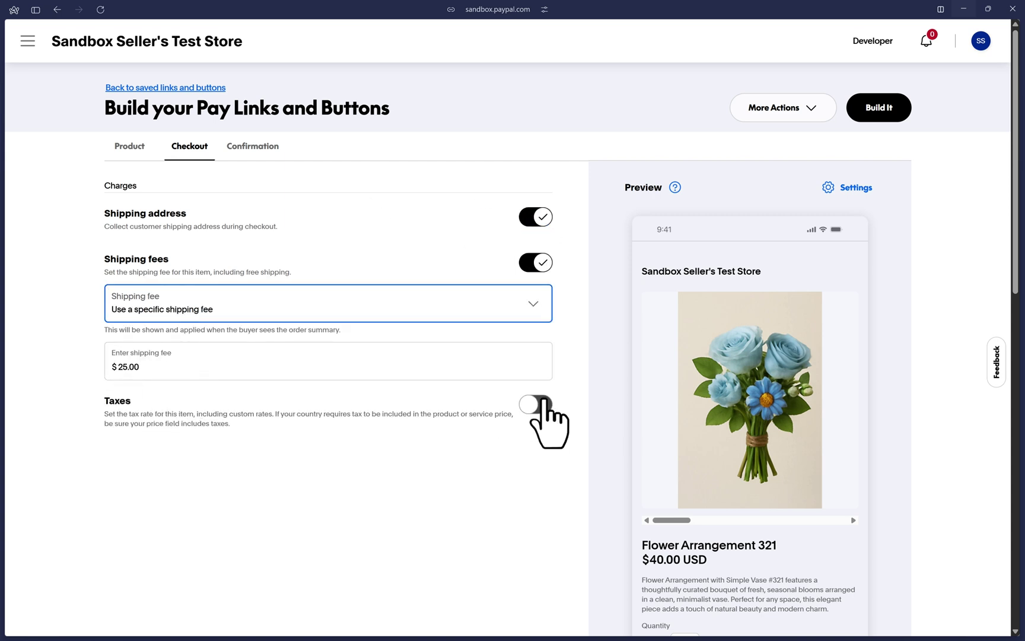
- Switch on taxes for the item and review the tax rate options
left_click(541, 403)
left_click(257, 459)
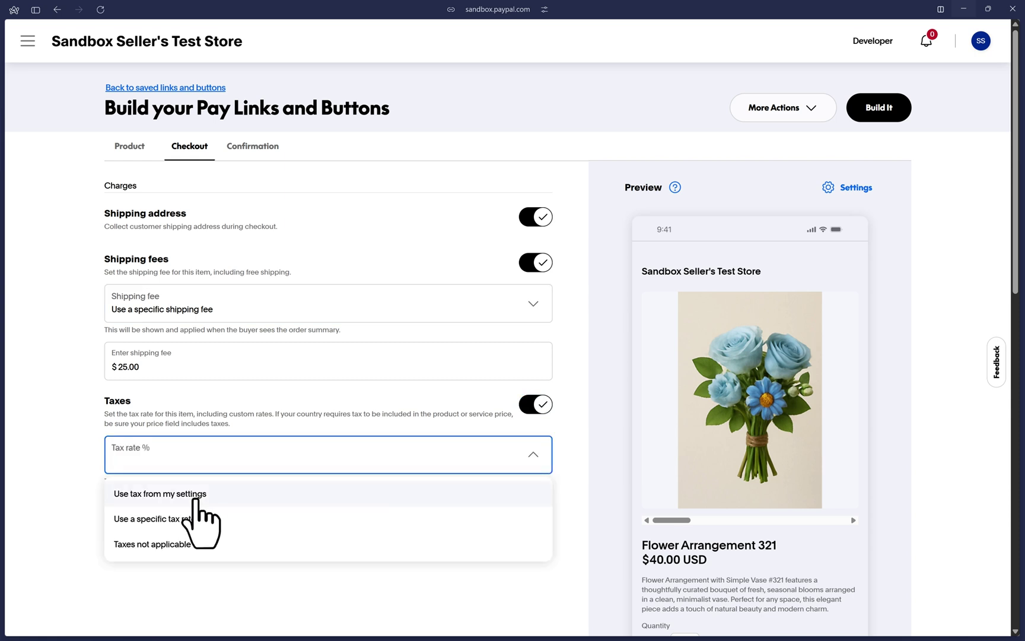
left_click(190, 500)
scroll(196, 525, "down", 1)
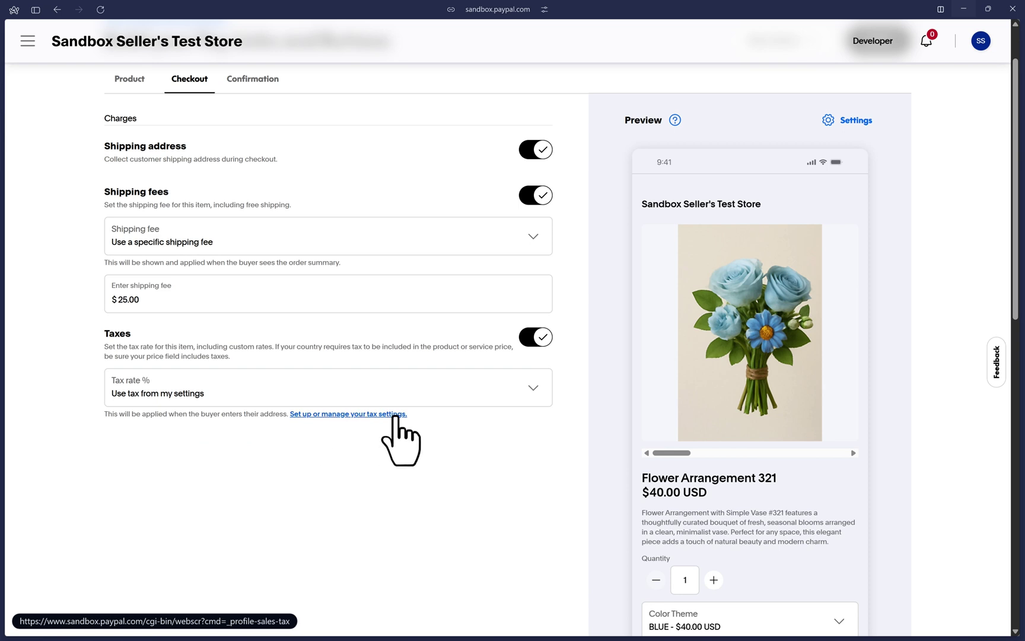
- Charge a specific tax rate of 10%
left_click(201, 385)
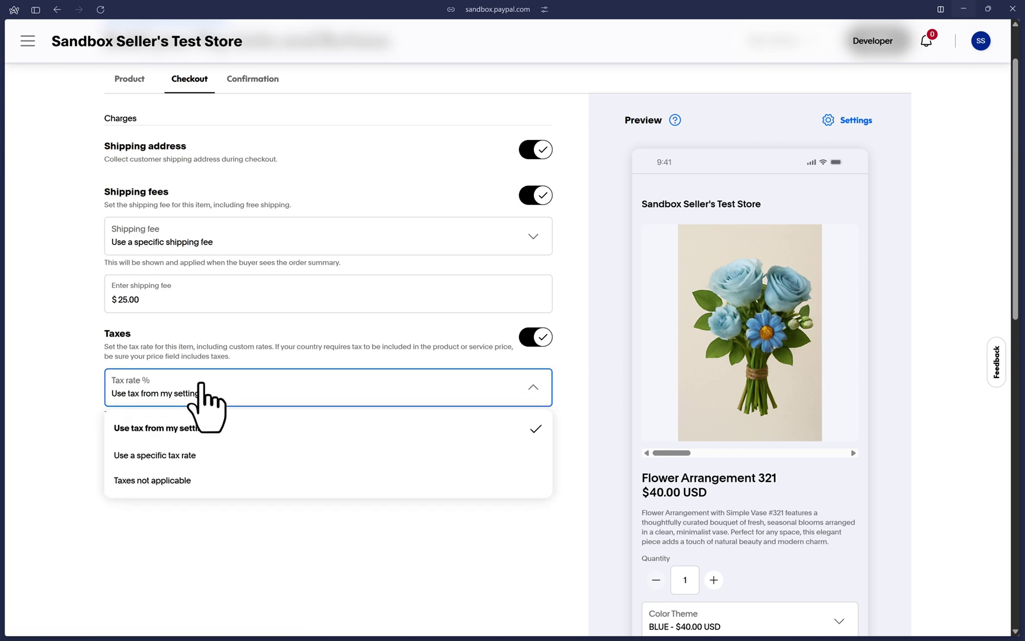
left_click(140, 461)
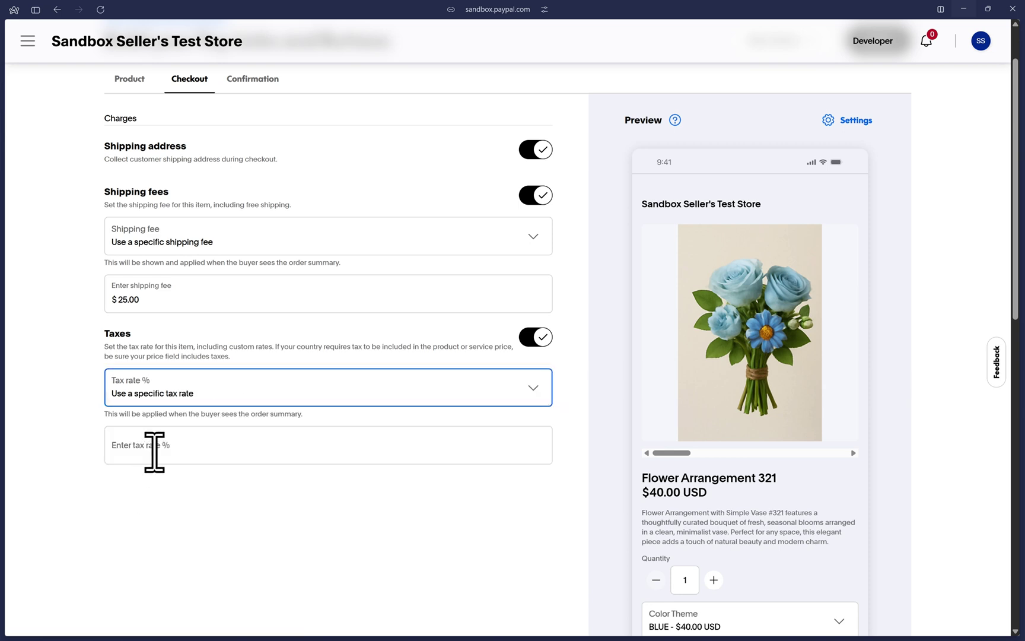
left_click(154, 451)
type("10")
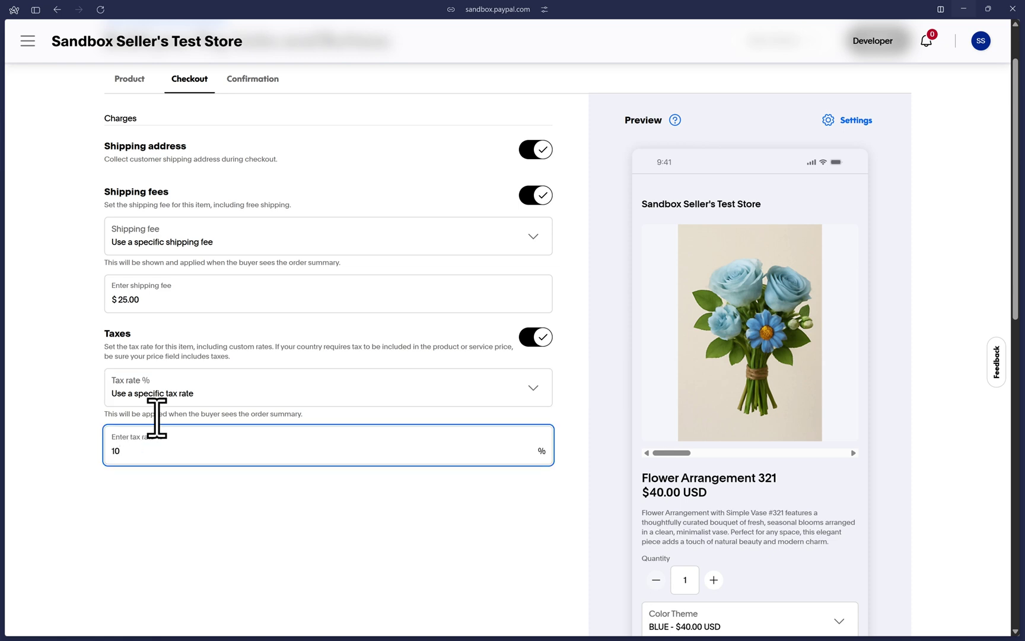
left_click(160, 392)
left_click(172, 481)
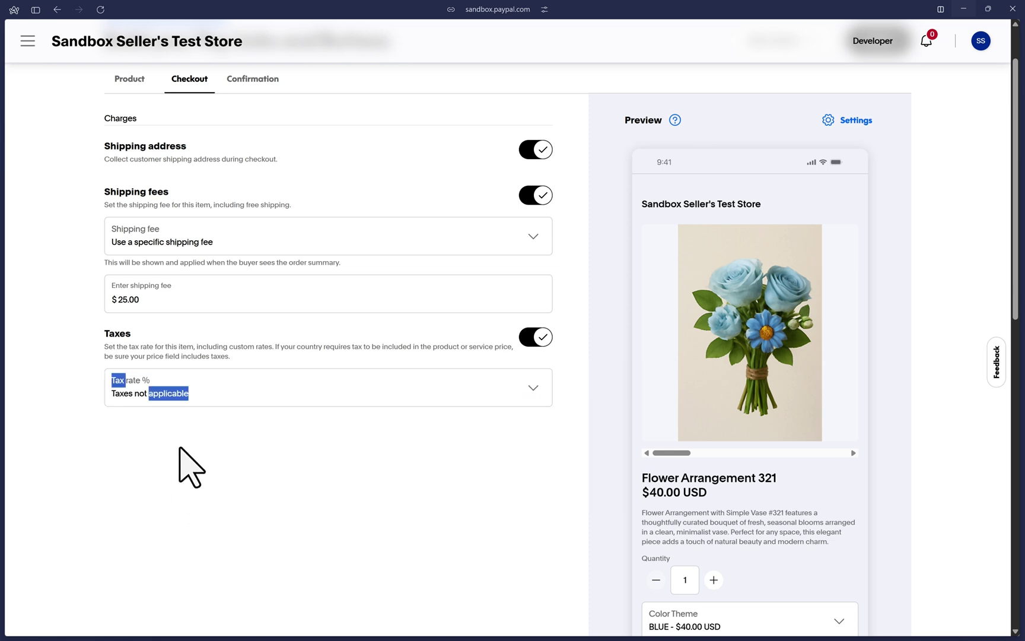
left_click(213, 396)
left_click(189, 462)
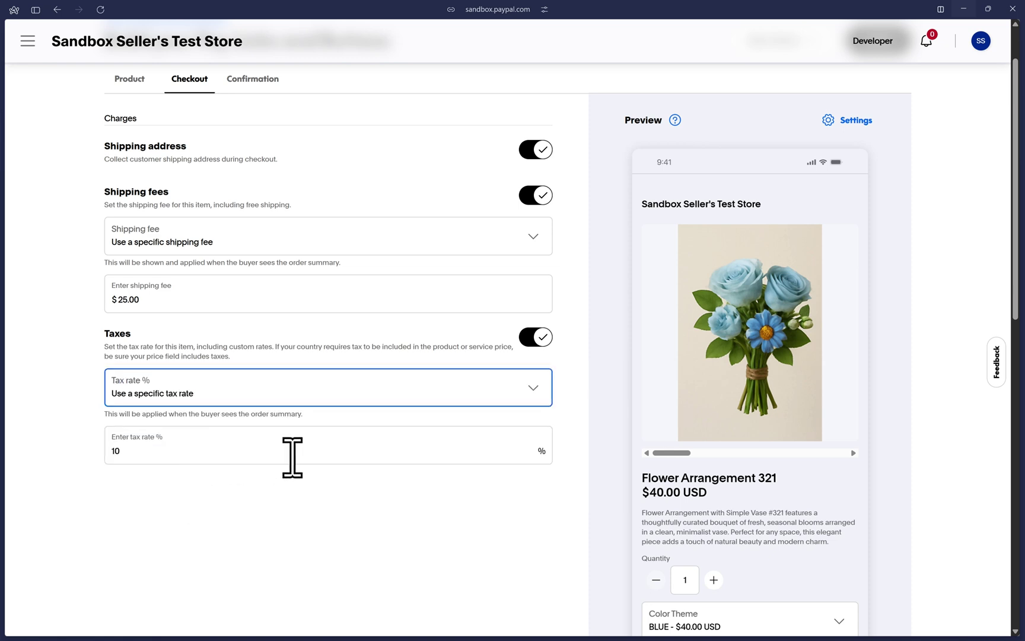
scroll(205, 453, "up", 1)
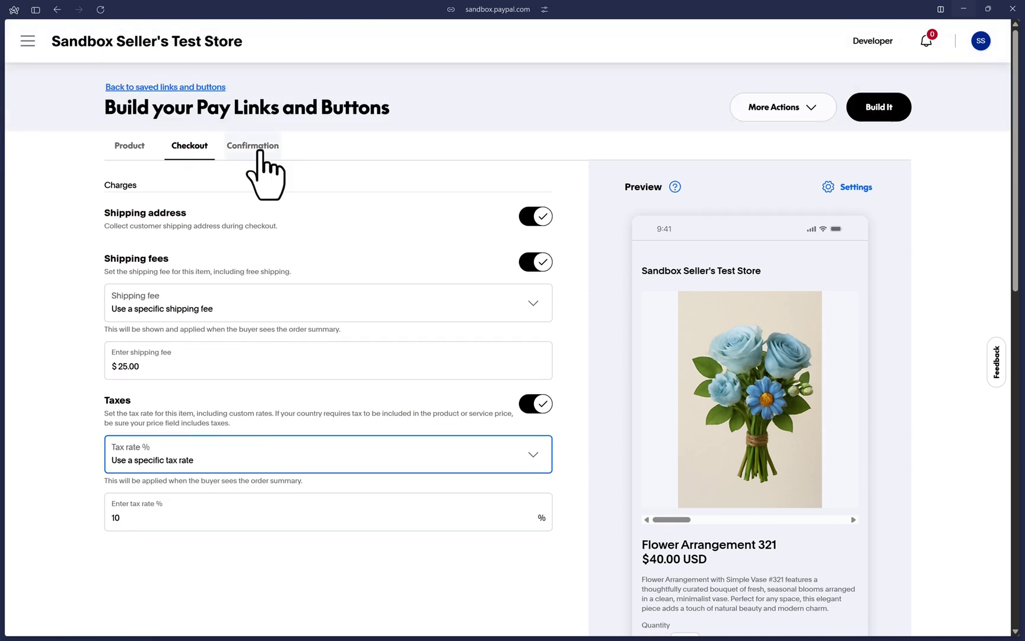
- Turn on Auto-return URL and set the custom return URL to mywebsite.com/success
left_click(257, 147)
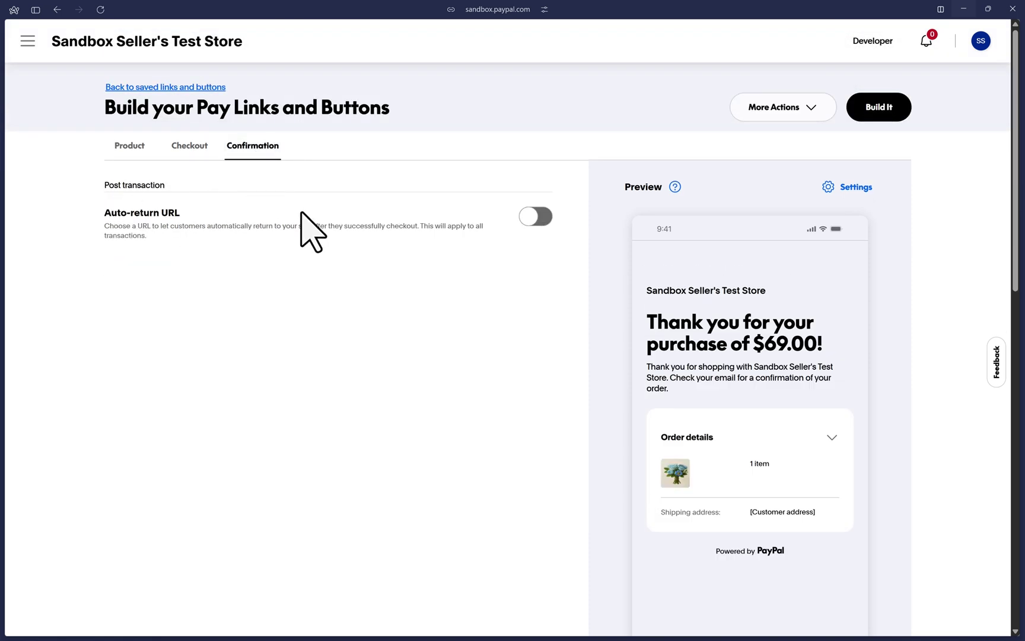
left_click(528, 222)
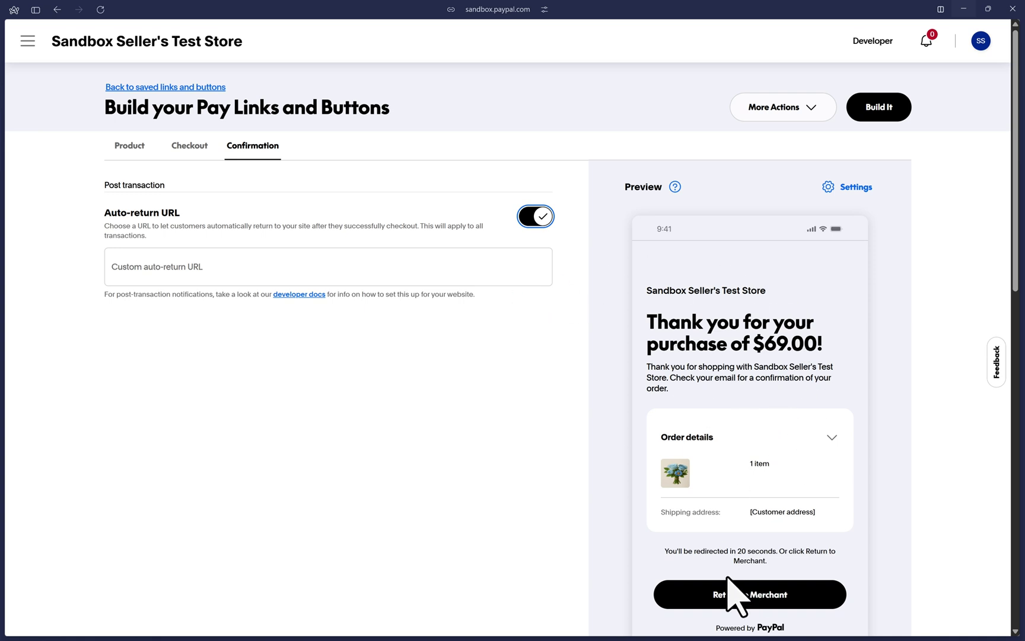
left_click(299, 262)
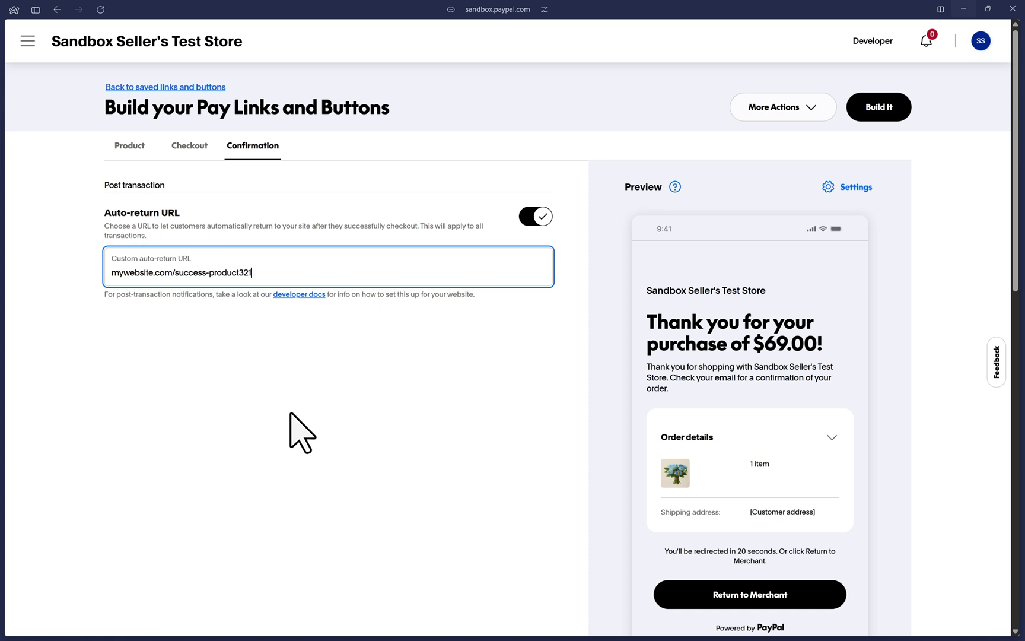
left_click(244, 379)
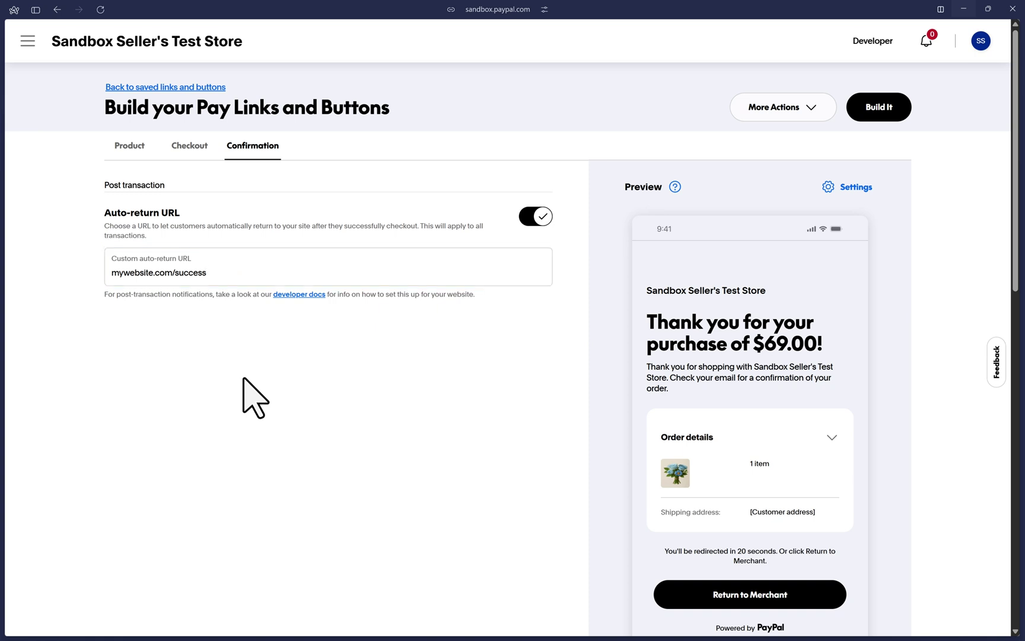
- Build the button and copy the Part 1 head code
left_click(871, 112)
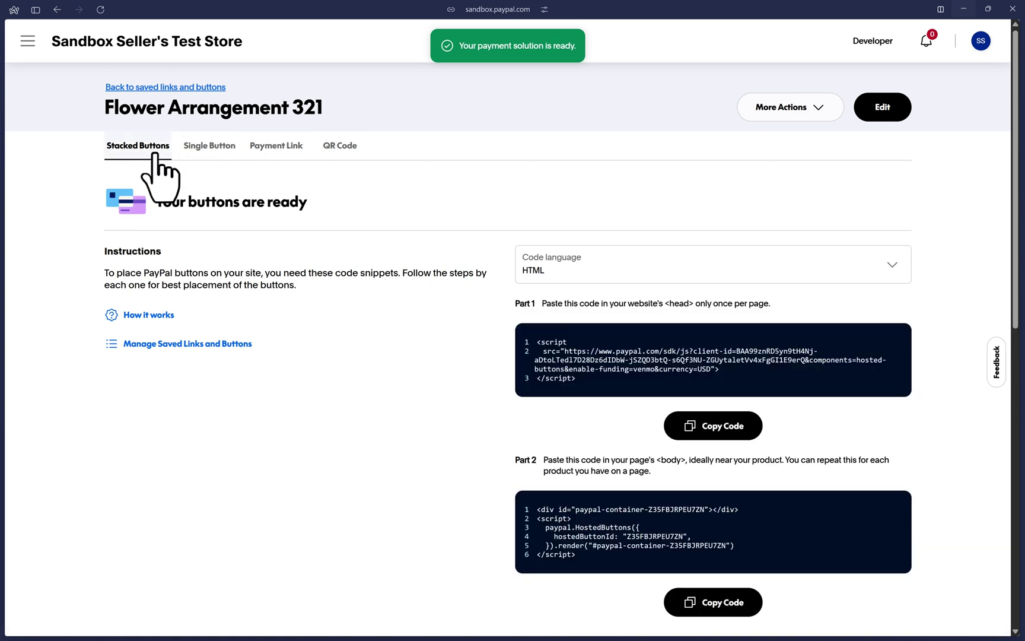
left_click_drag(515, 303, 565, 303)
left_click(566, 303)
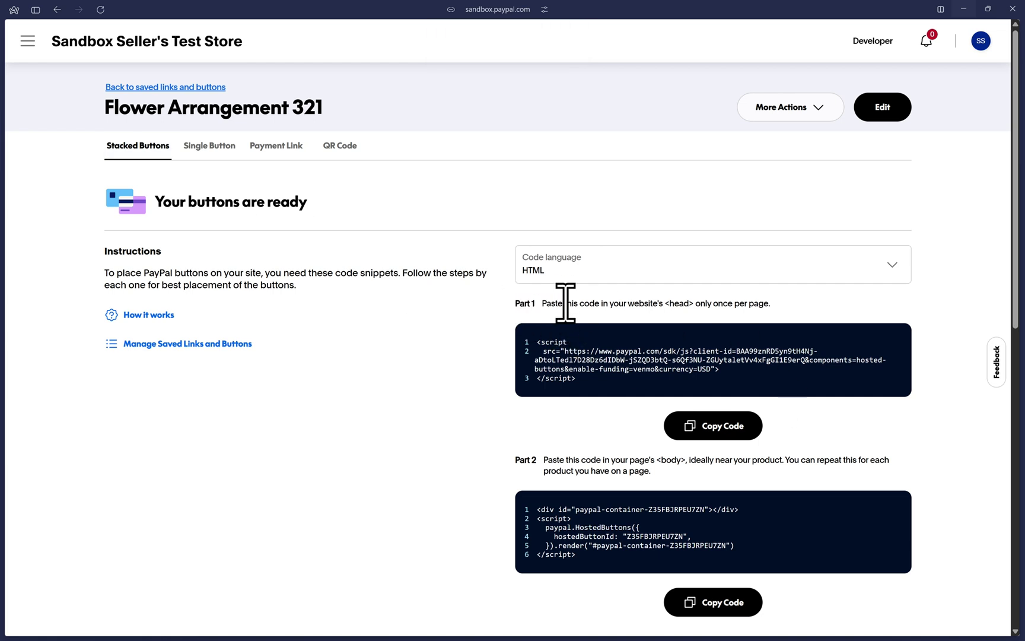
left_click(719, 426)
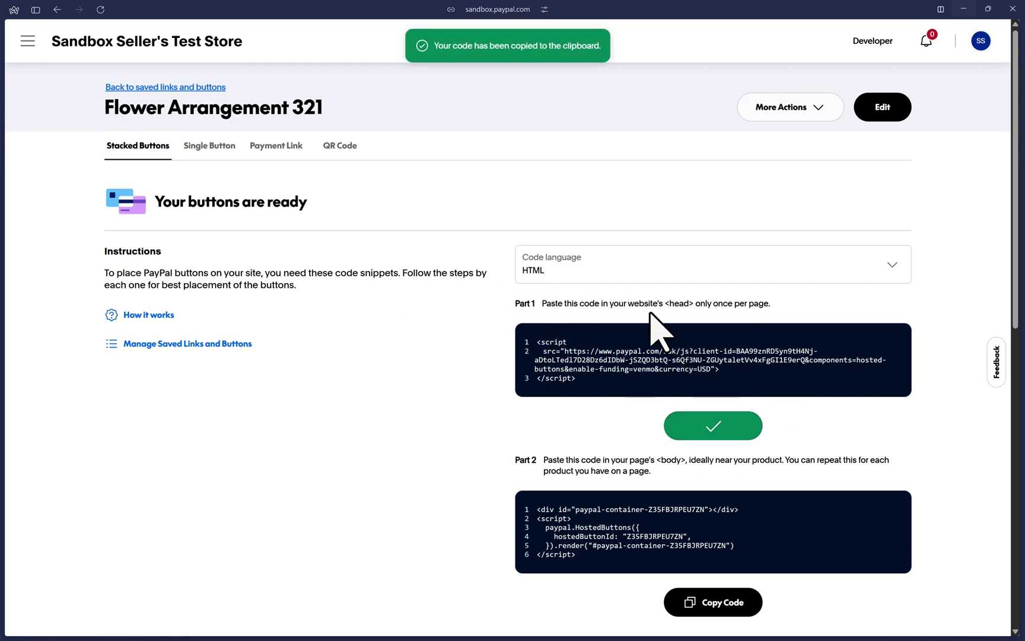
left_click_drag(628, 304, 749, 303)
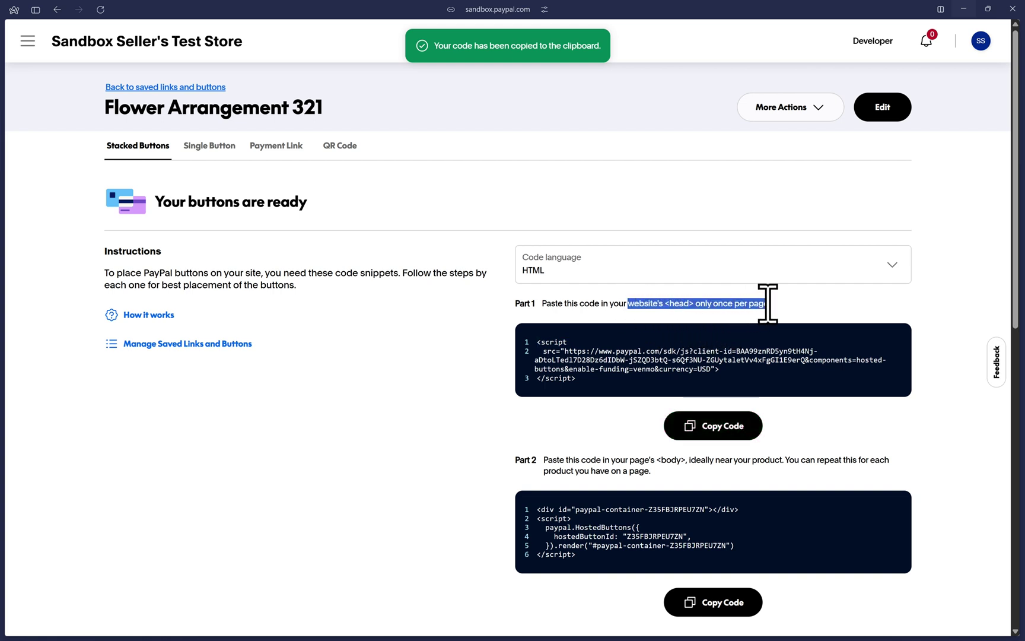
left_click(802, 305)
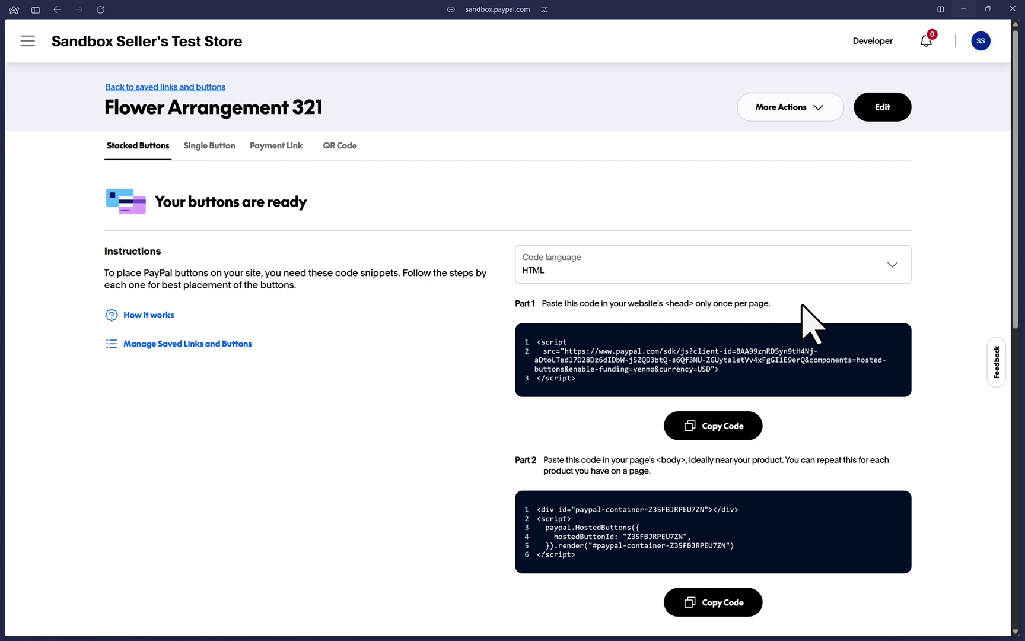
- Copy the Part 2 body code and keep HTML as the code language
scroll(803, 305, "down", 3)
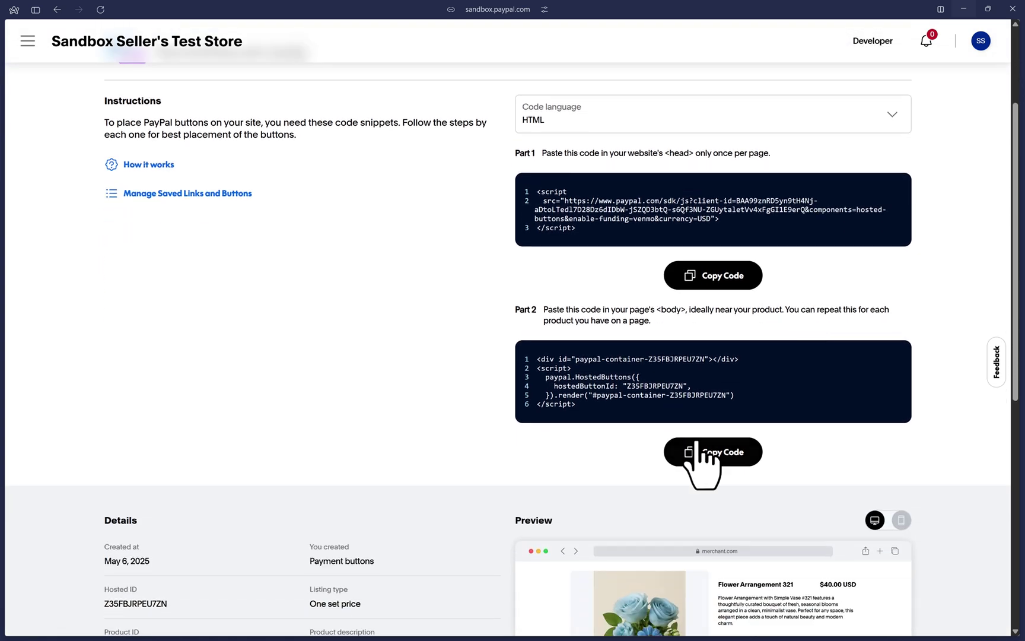
left_click(726, 451)
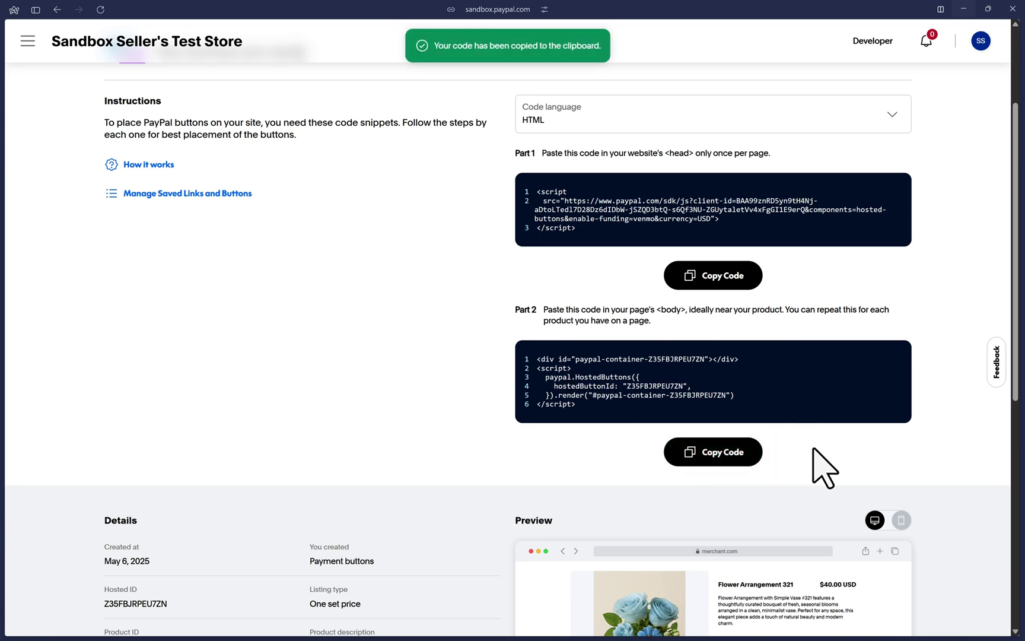
scroll(814, 450, "up", 1)
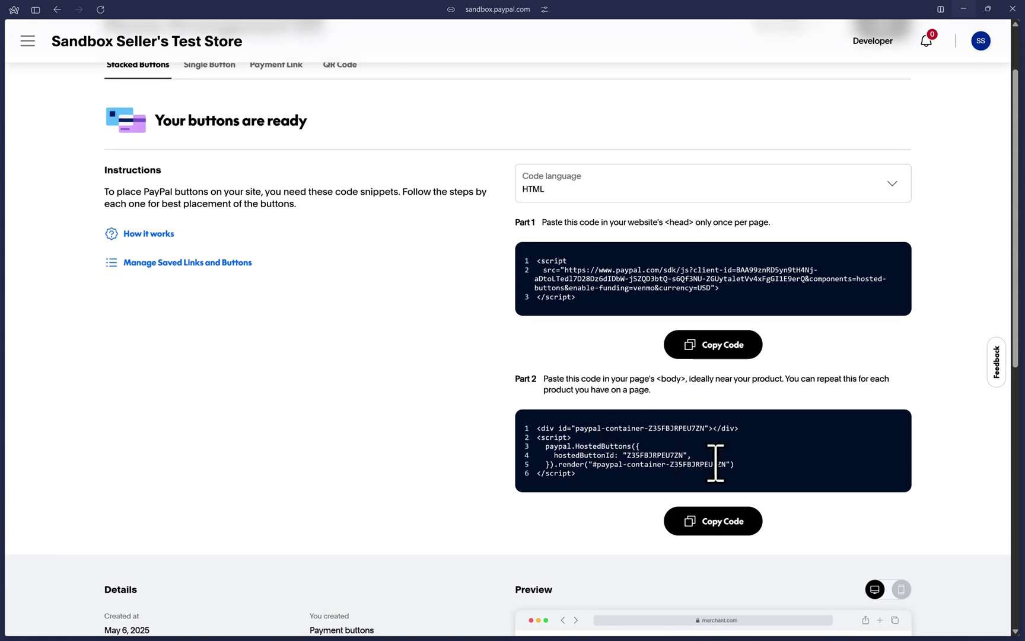
scroll(715, 464, "up", 1)
left_click(552, 279)
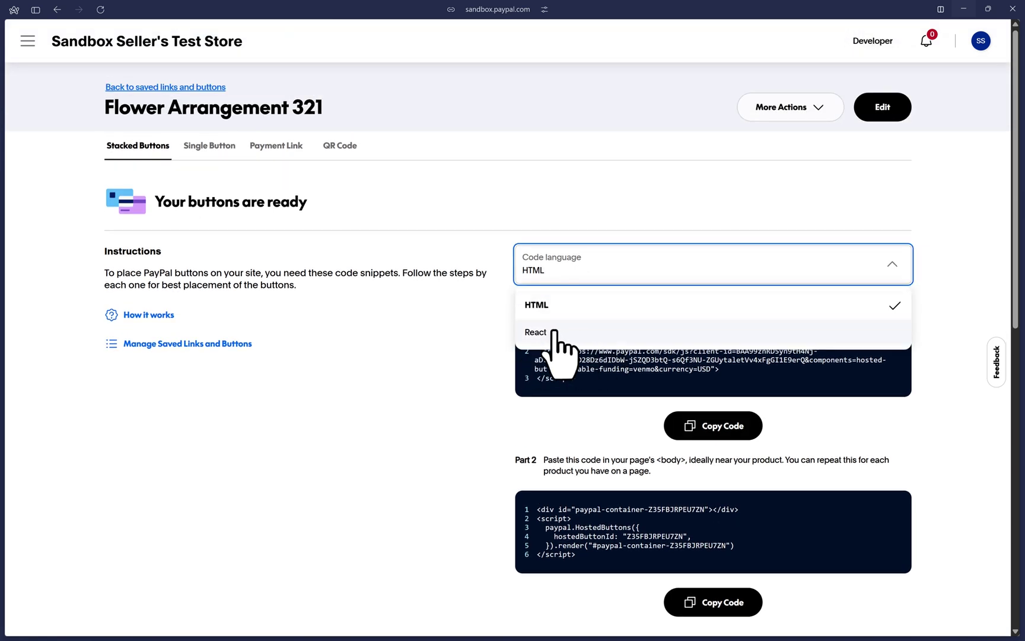
left_click(552, 306)
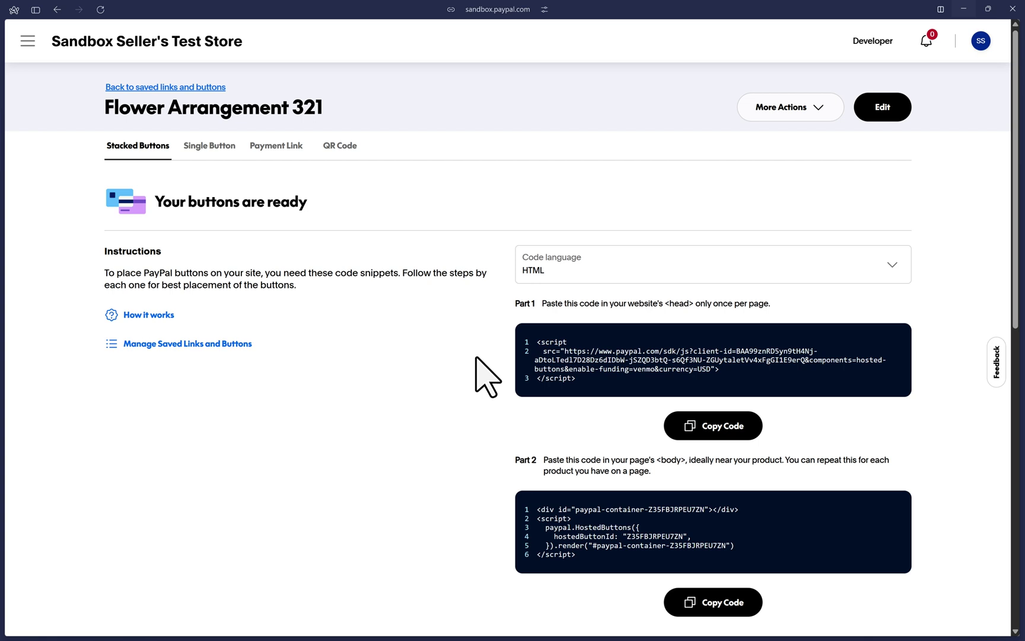
- Copy the Single Button code and the payment link, then display the QR code
left_click(204, 148)
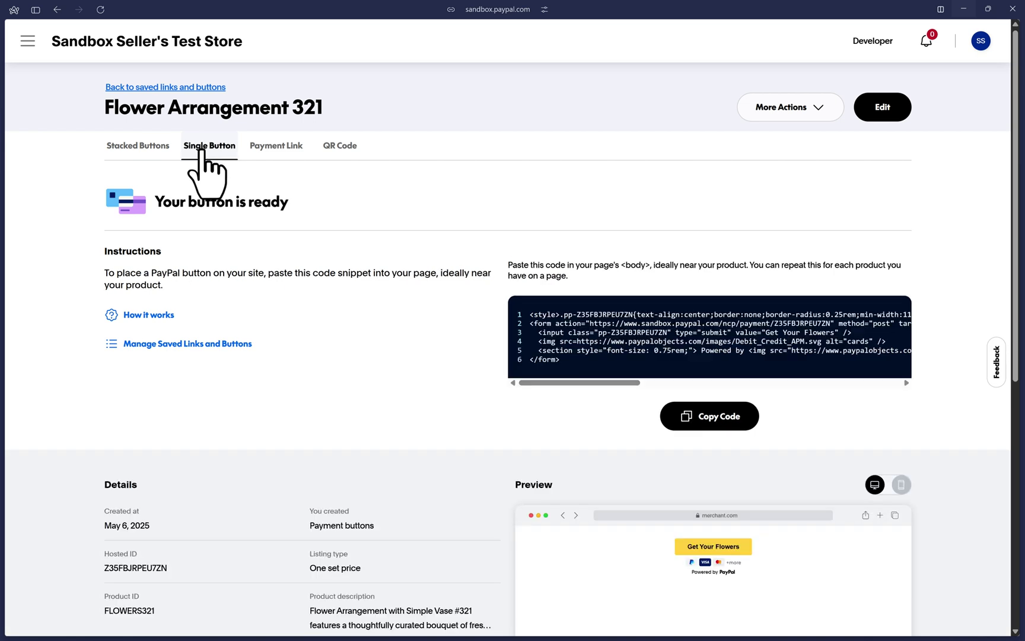
left_click(714, 419)
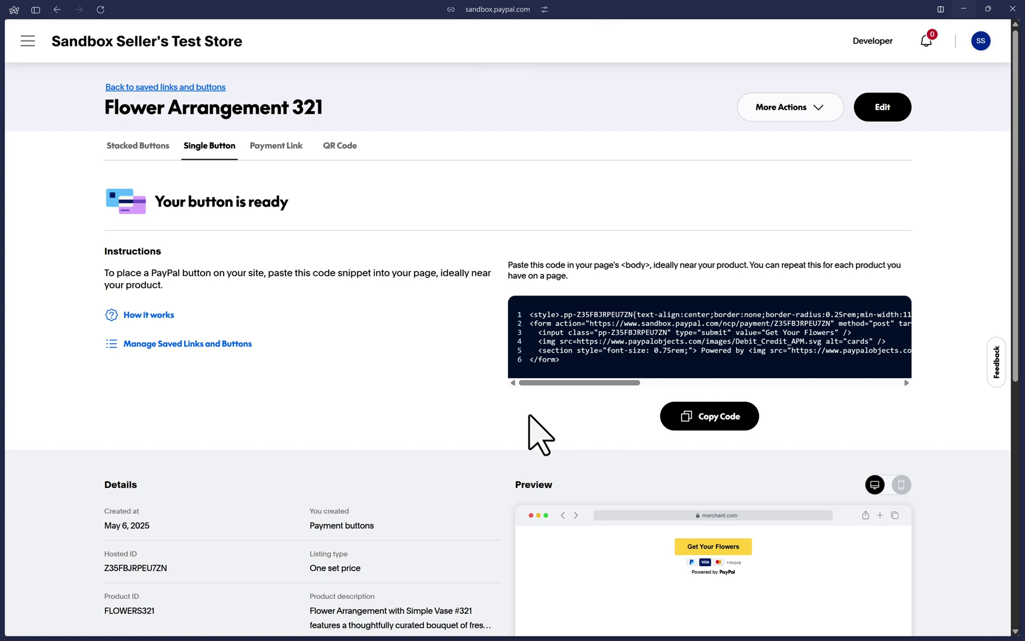
left_click(276, 145)
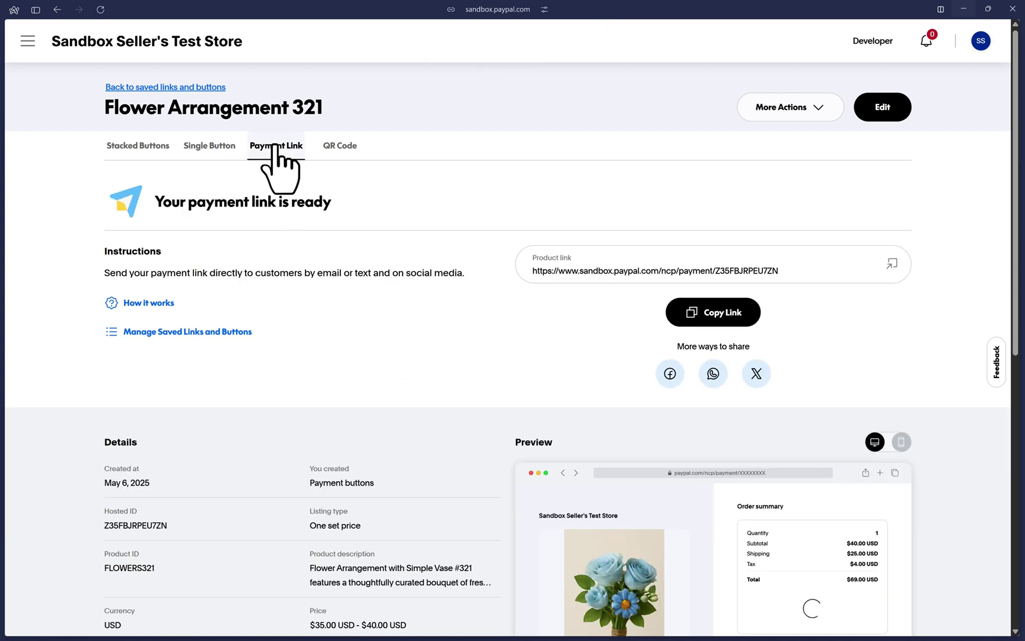
left_click(724, 319)
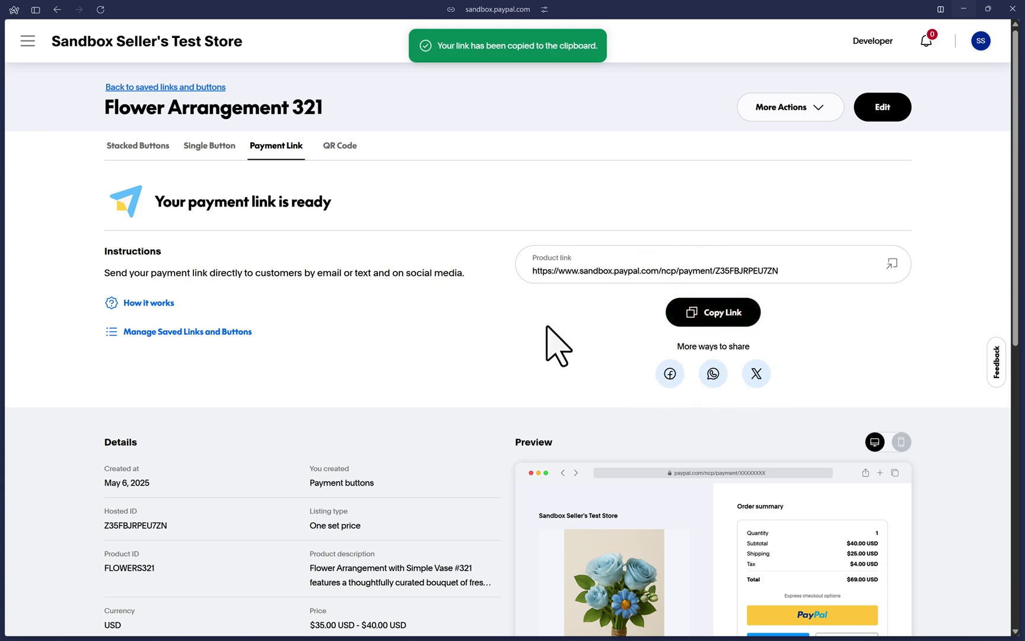
left_click(342, 148)
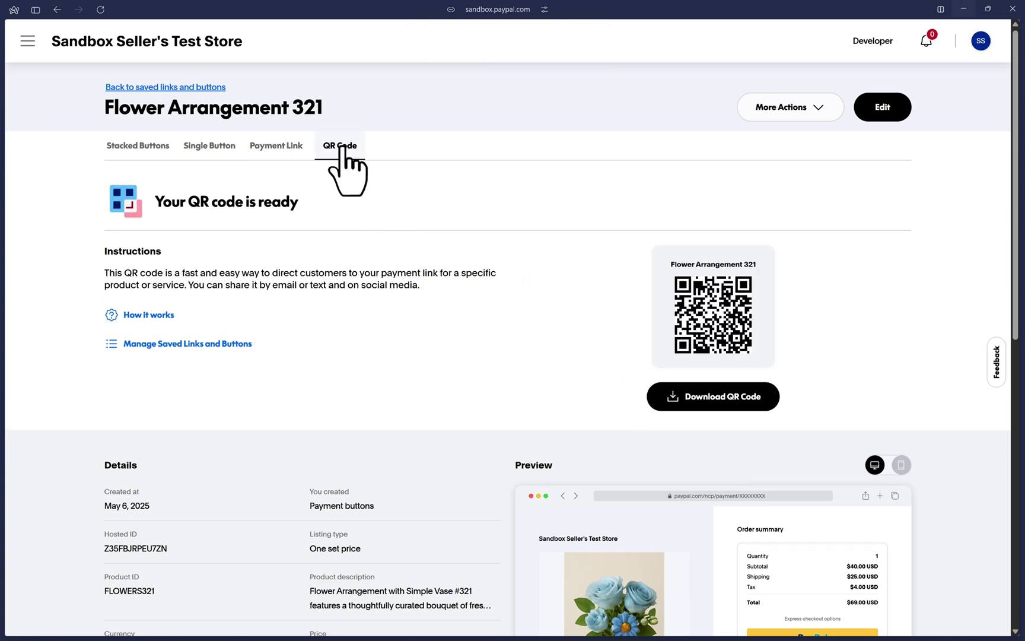
- Download the Flower Arrangement 321 QR code
left_click(697, 409)
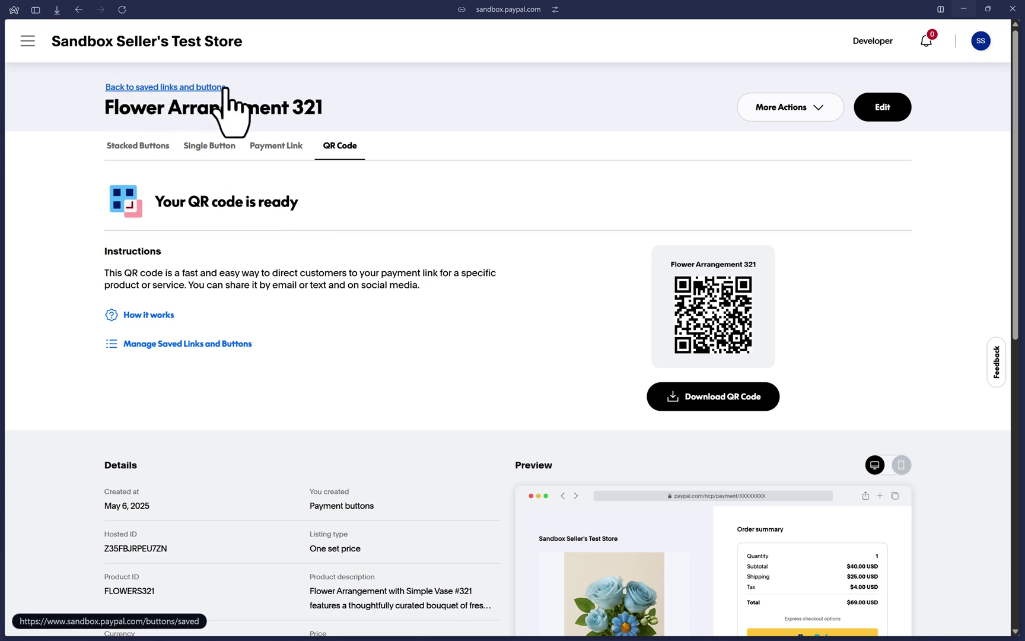
- From the saved links and buttons list, view Flower Arrangement with Simple Vase #321's code
left_click(195, 89)
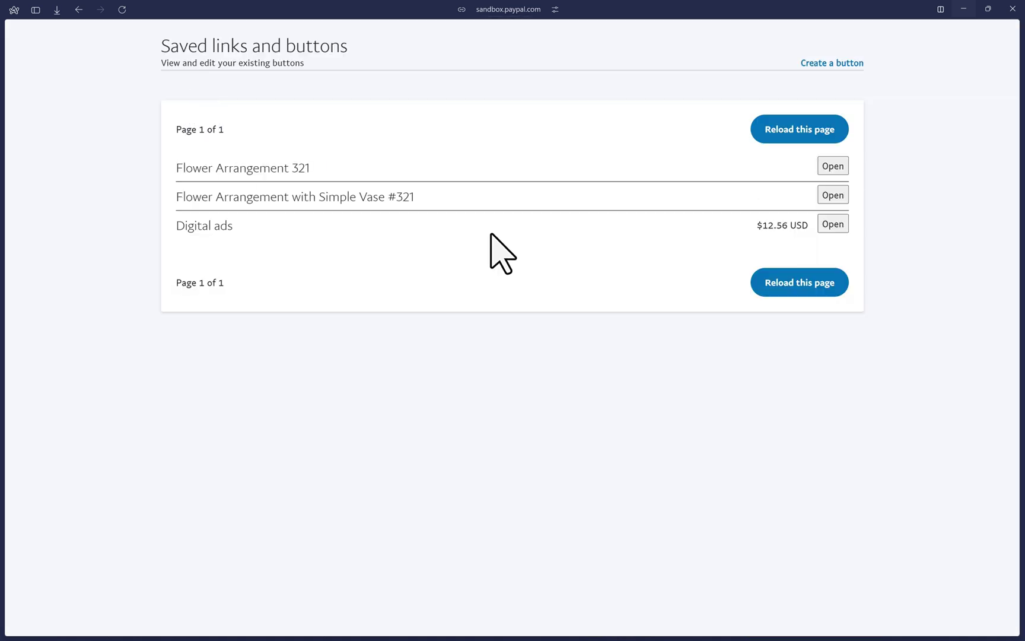
left_click(826, 265)
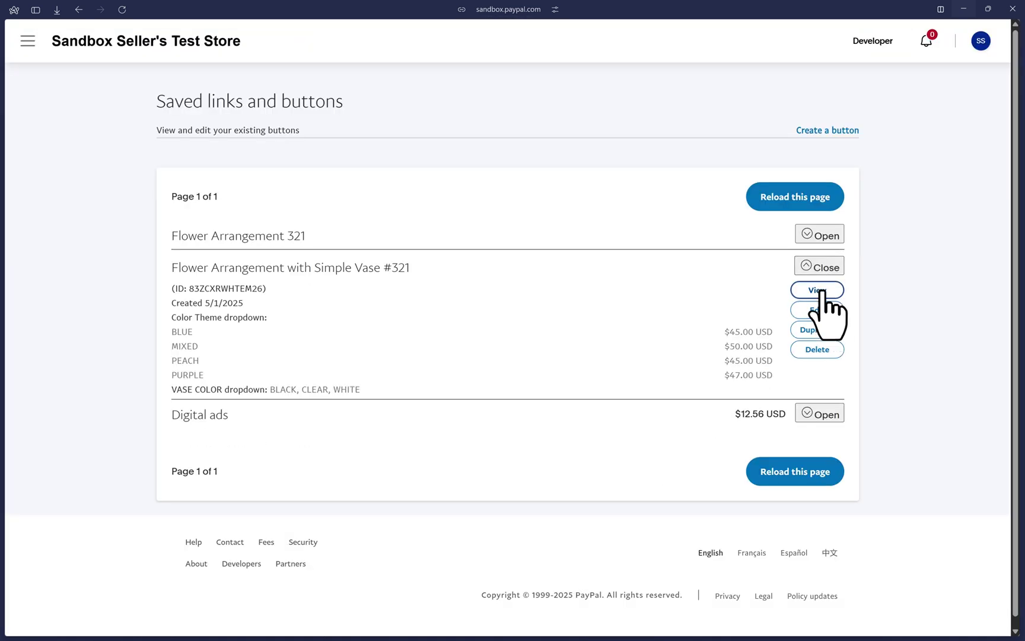
left_click(829, 290)
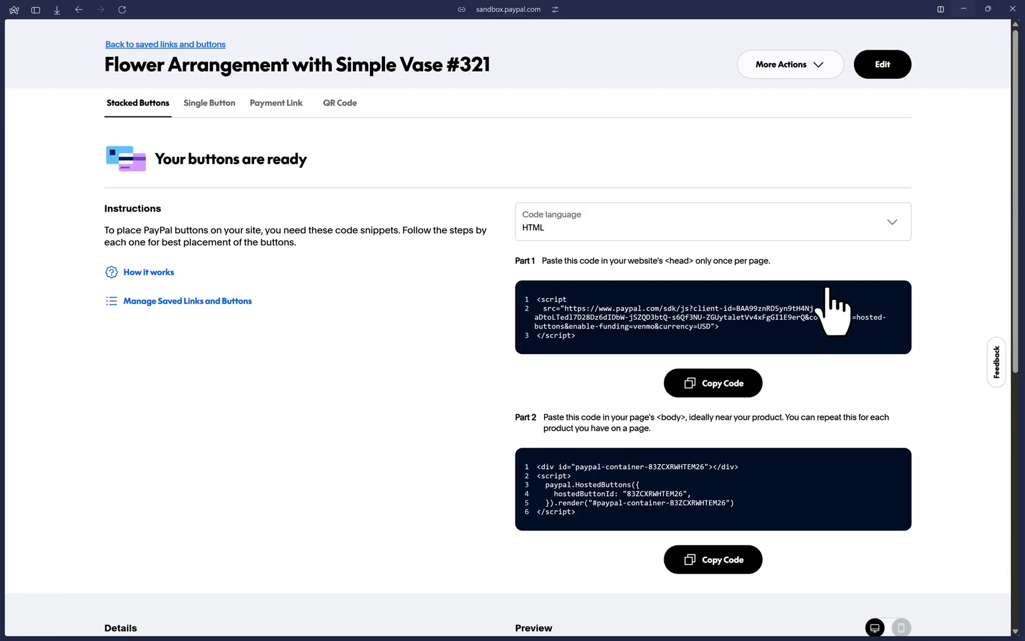